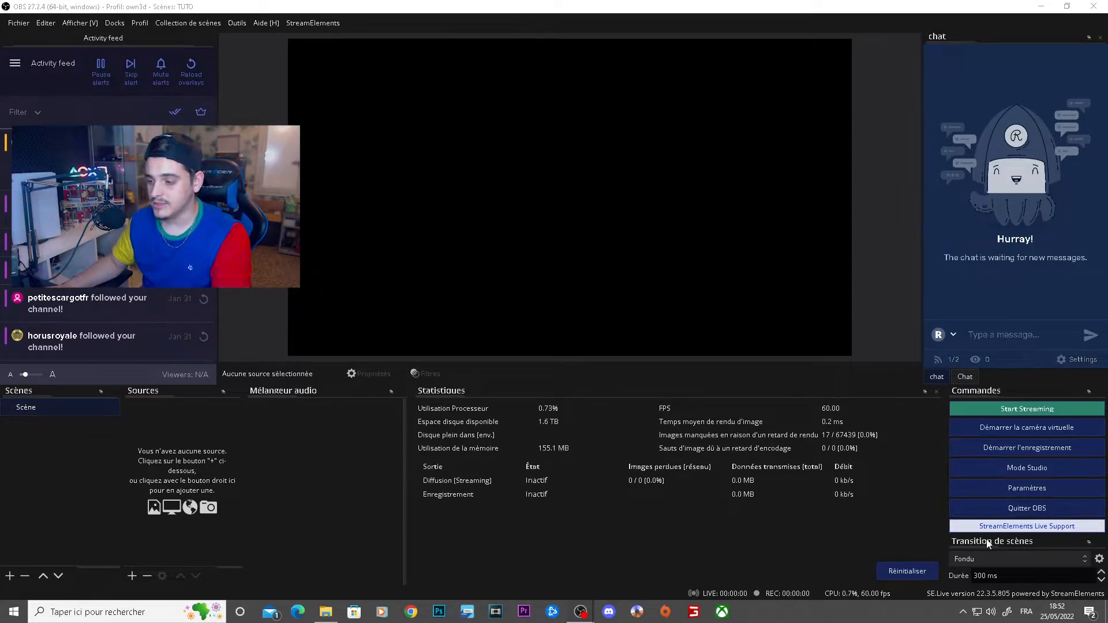
- In the video settings, choose 1920x1080 as the output resolution and Lanczos as the scaling filter
{"action": "left_click", "coordinate": [1010, 489]}
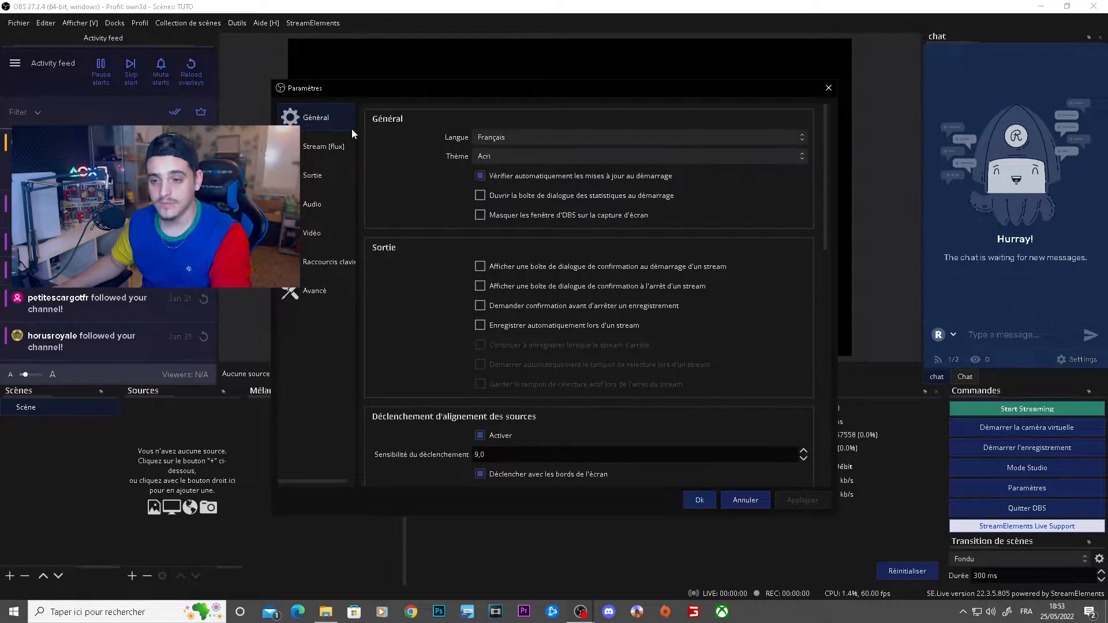
{"action": "left_click", "coordinate": [310, 151]}
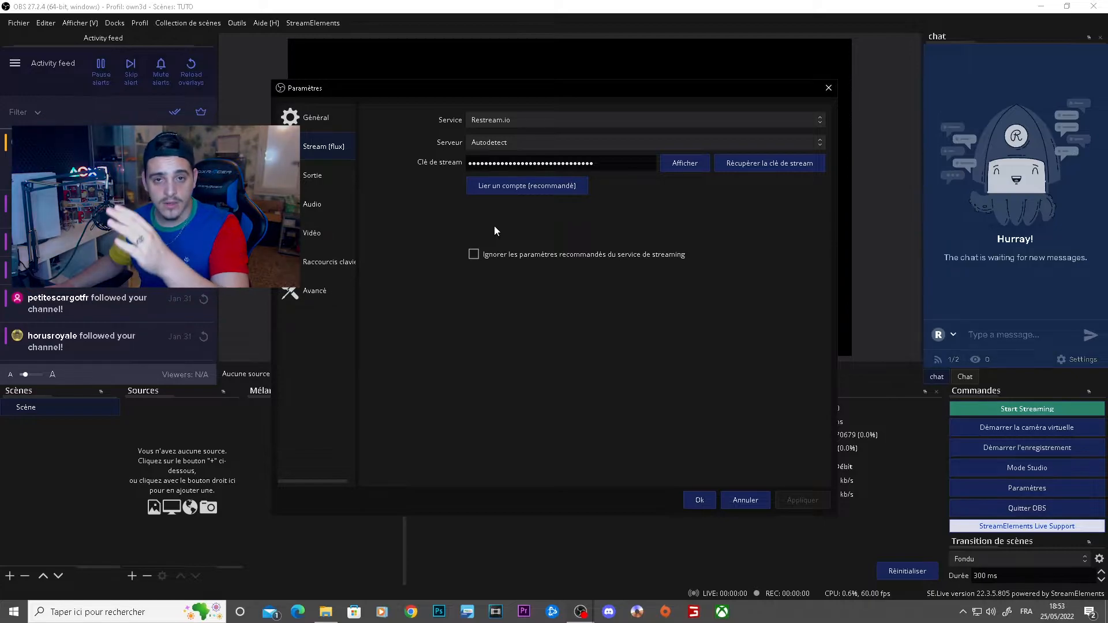
{"action": "left_click", "coordinate": [324, 237]}
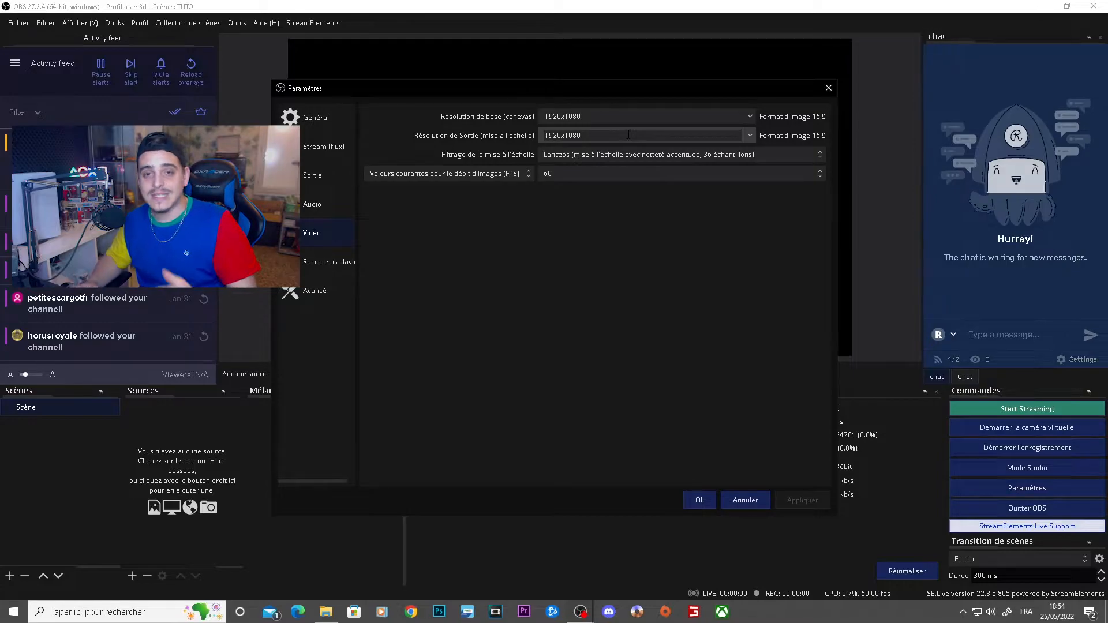
{"action": "left_click", "coordinate": [750, 136]}
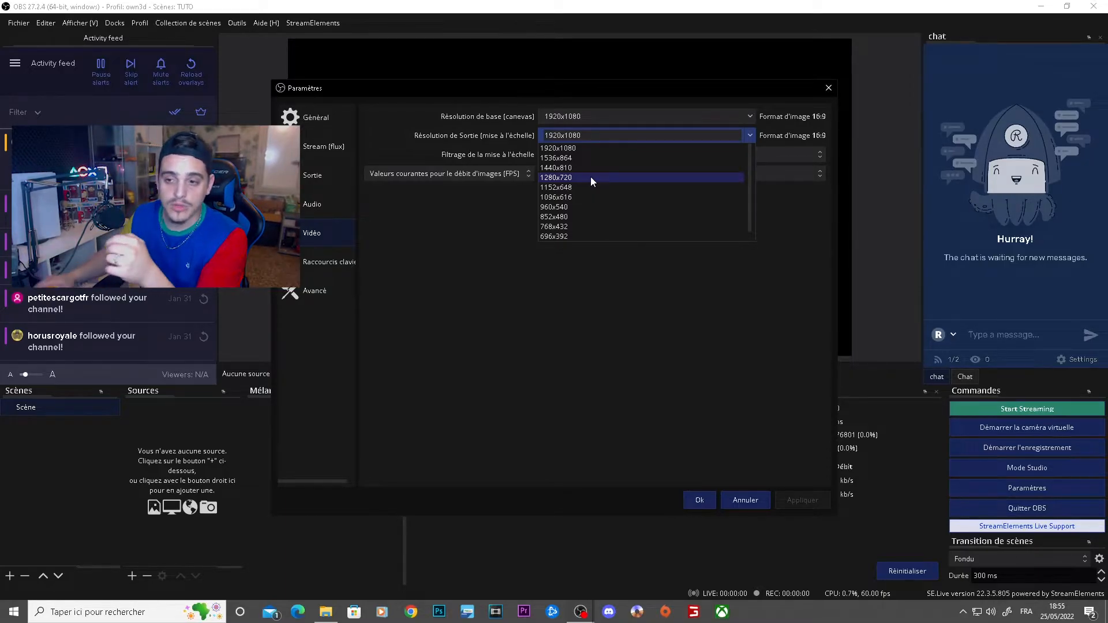
{"action": "left_click", "coordinate": [577, 149]}
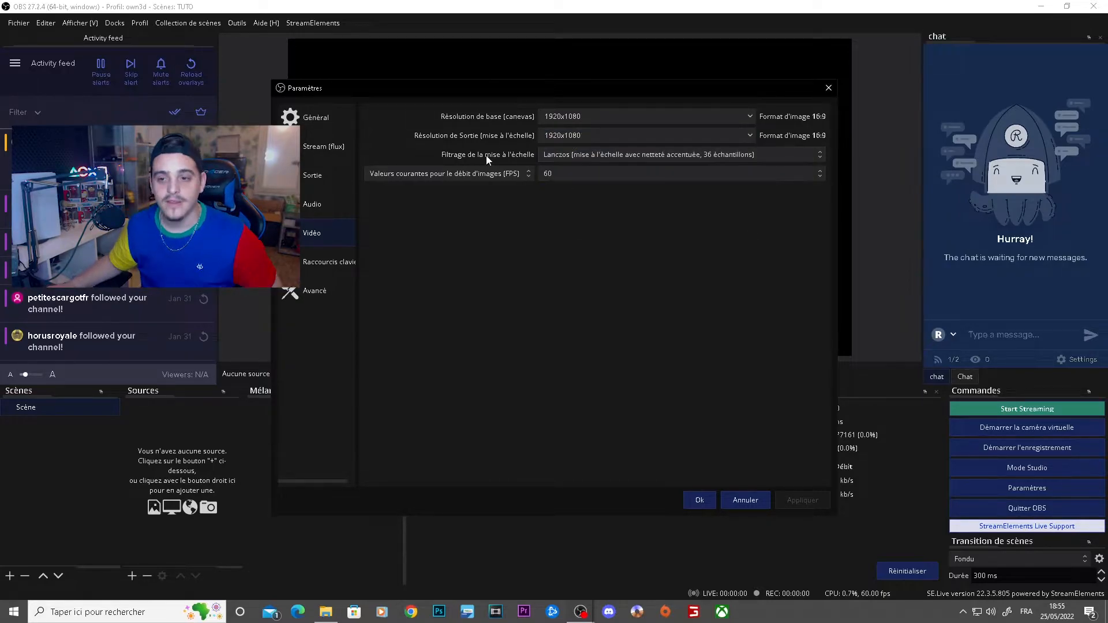
{"action": "left_click", "coordinate": [561, 152]}
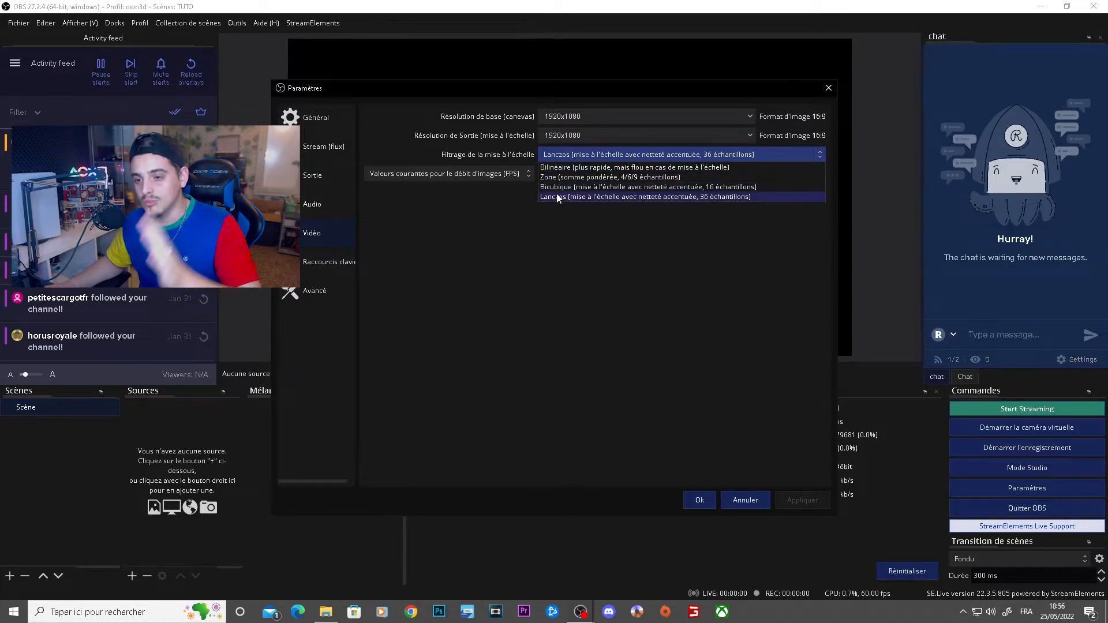
{"action": "left_click", "coordinate": [557, 196]}
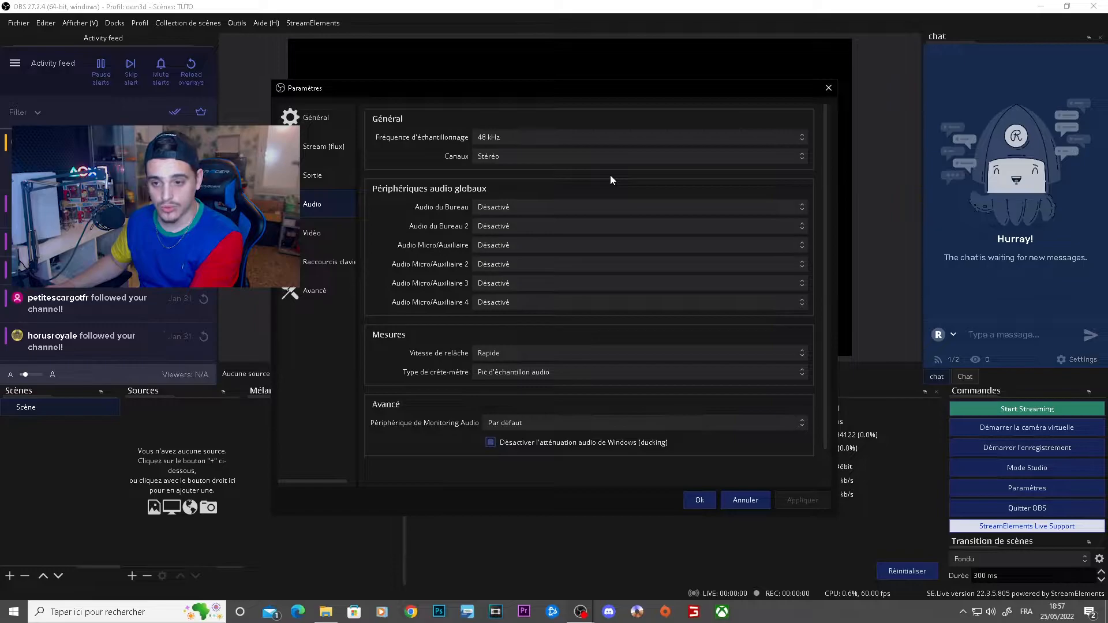
- Set the desktop audio to Speakers (Scarlett Solo USB) and the main microphone to Microphone (Scarlett Solo USB), and apply both
{"action": "left_click", "coordinate": [542, 207]}
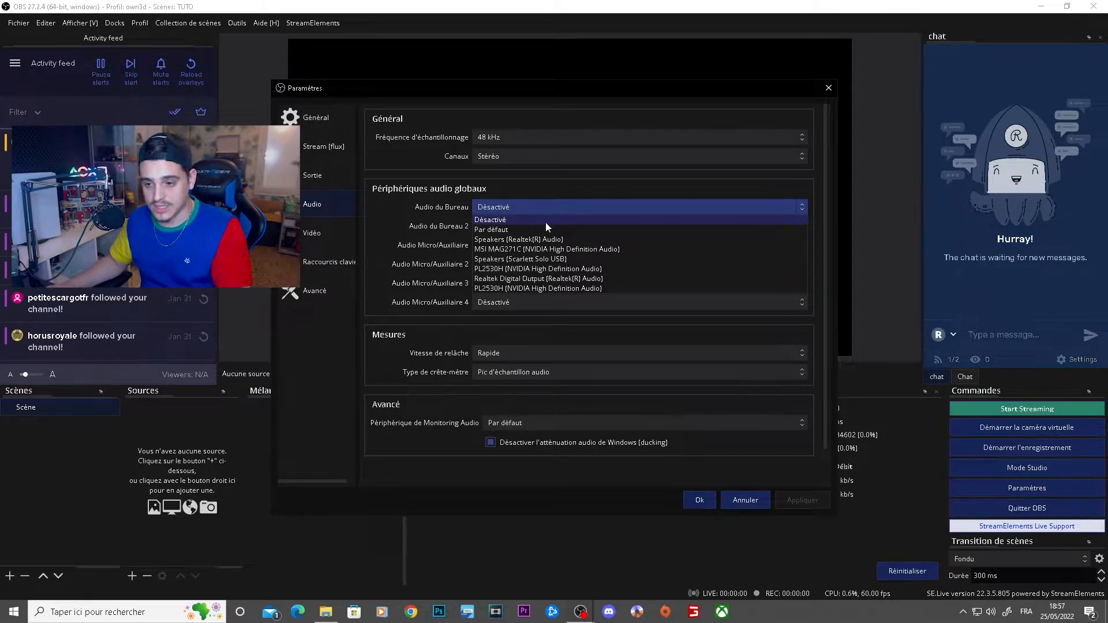
{"action": "left_click", "coordinate": [527, 259]}
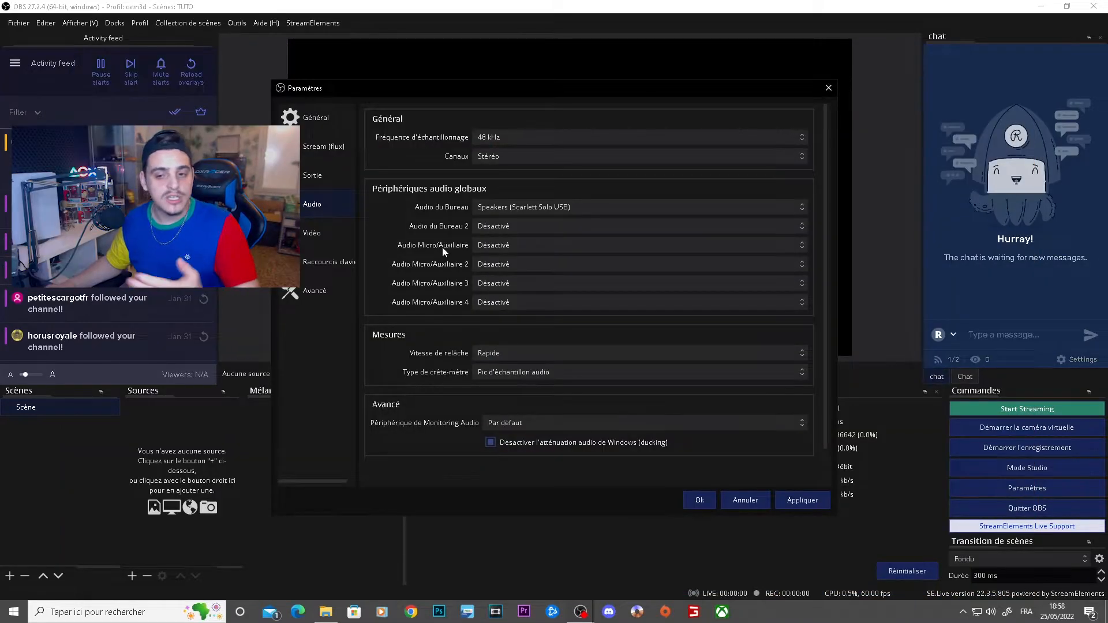
{"action": "left_click", "coordinate": [531, 245]}
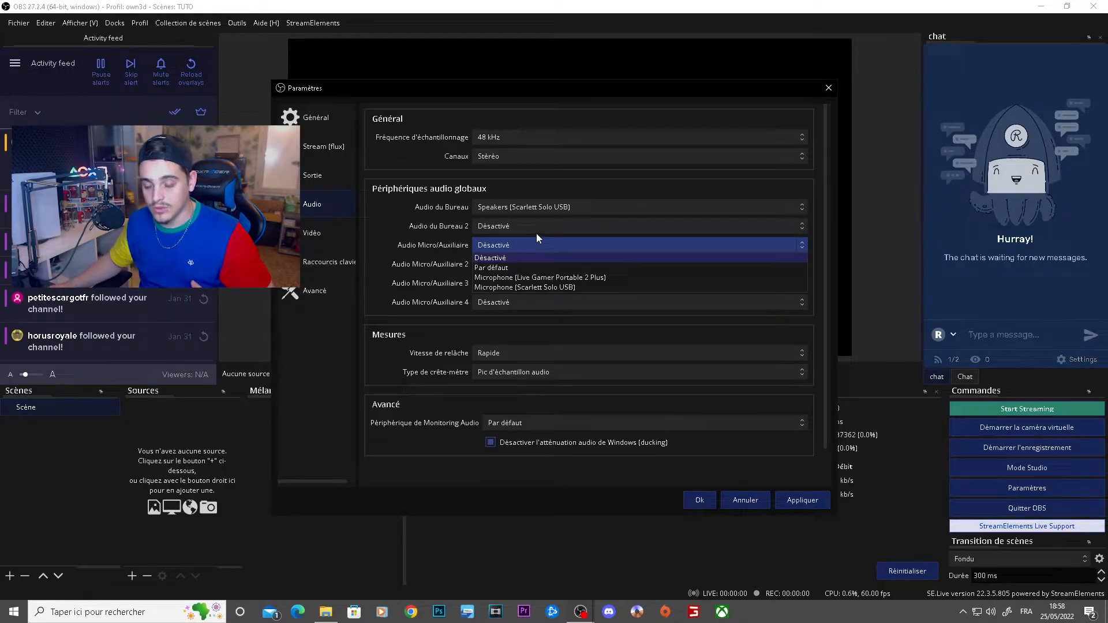
{"action": "left_click", "coordinate": [505, 286]}
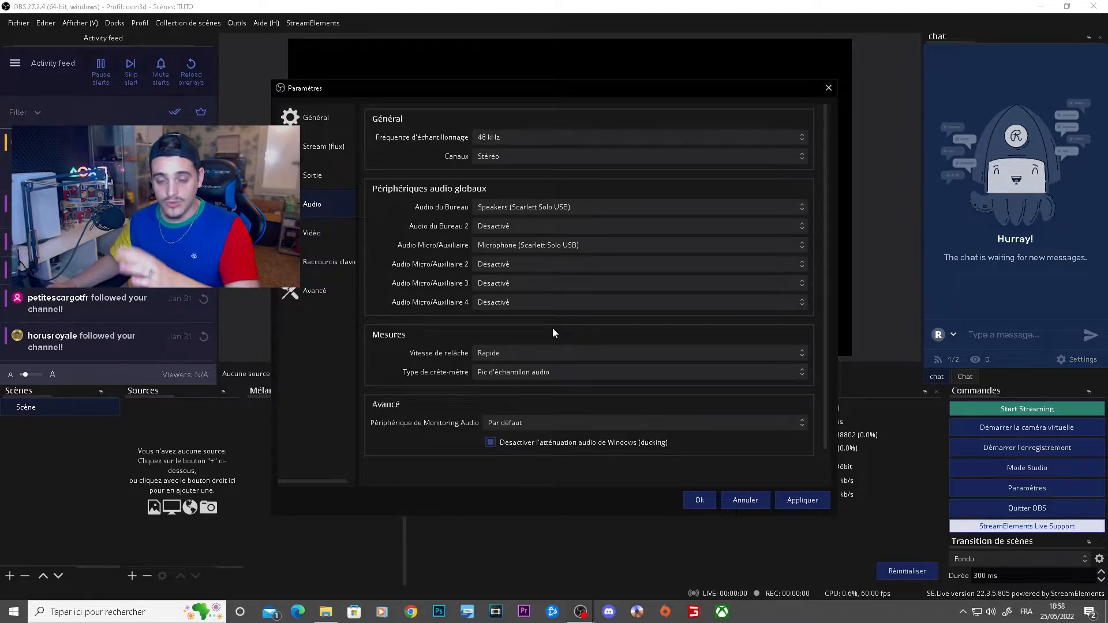
{"action": "left_click", "coordinate": [805, 503]}
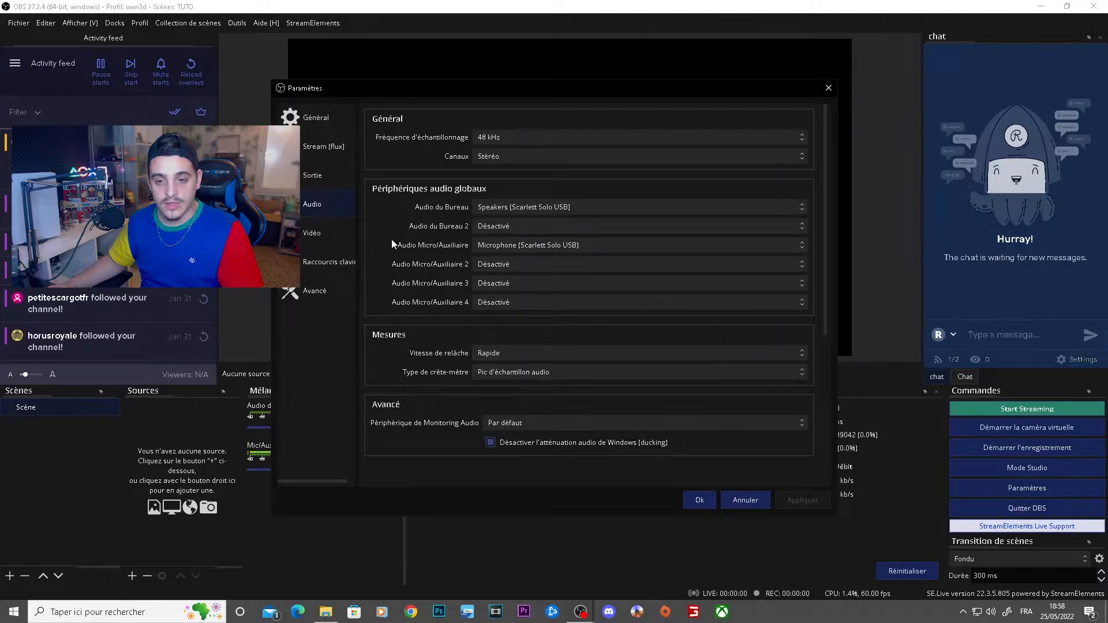
- In the streaming output settings, choose the NVIDIA NVENC H.264 (new) encoder and CBR rate control
{"action": "left_click", "coordinate": [327, 175]}
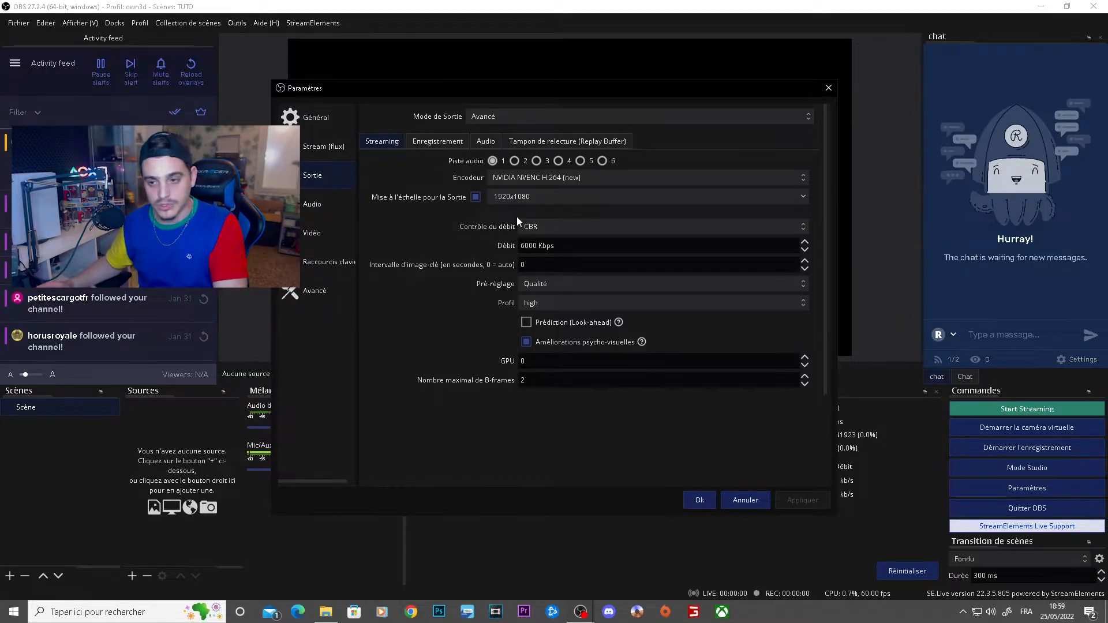
{"action": "left_click", "coordinate": [545, 180]}
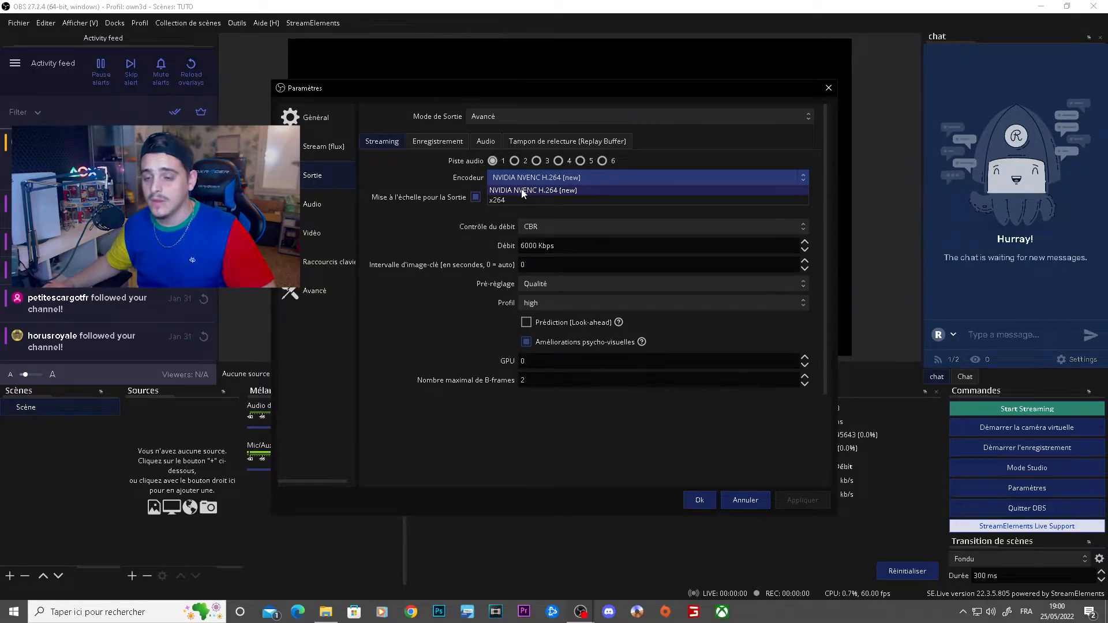
{"action": "left_click", "coordinate": [522, 190]}
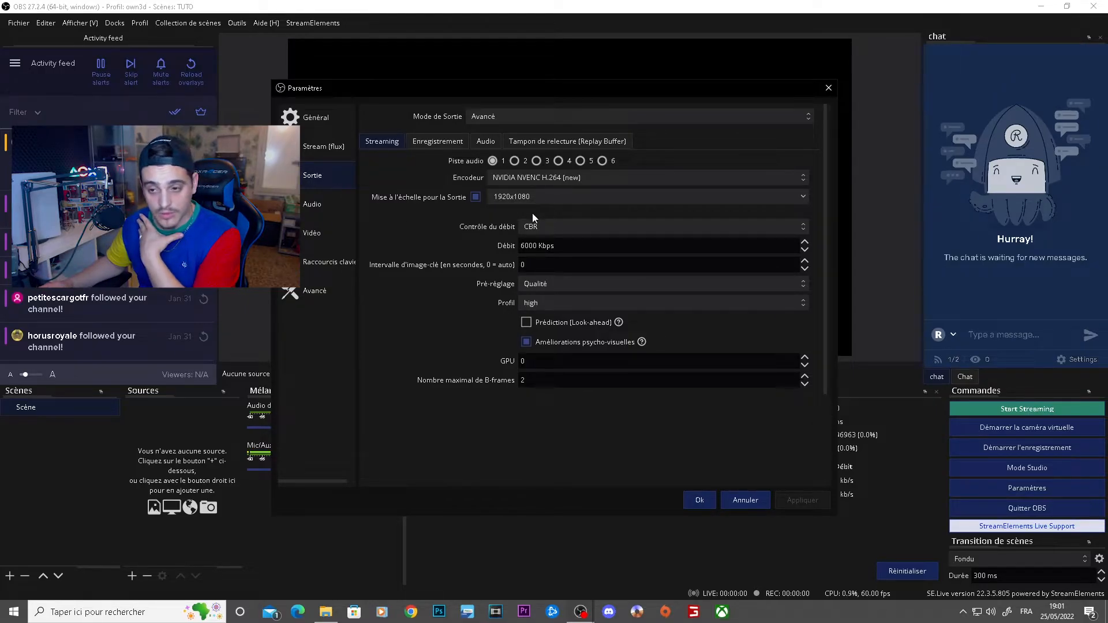
{"action": "left_click", "coordinate": [801, 198]}
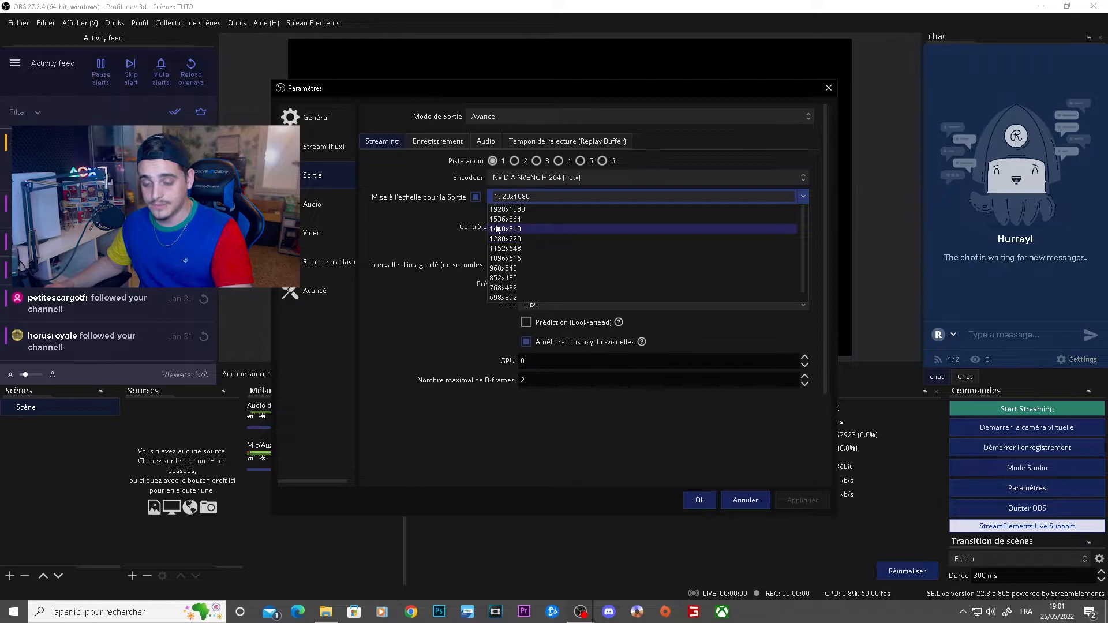
{"action": "left_click", "coordinate": [413, 213]}
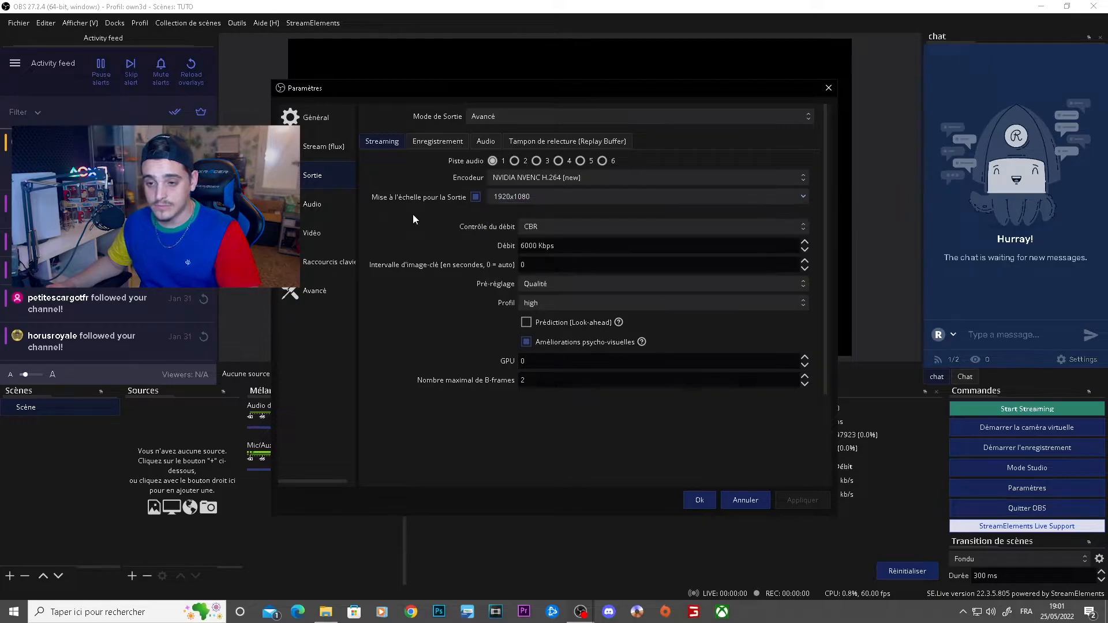
{"action": "left_click", "coordinate": [635, 227]}
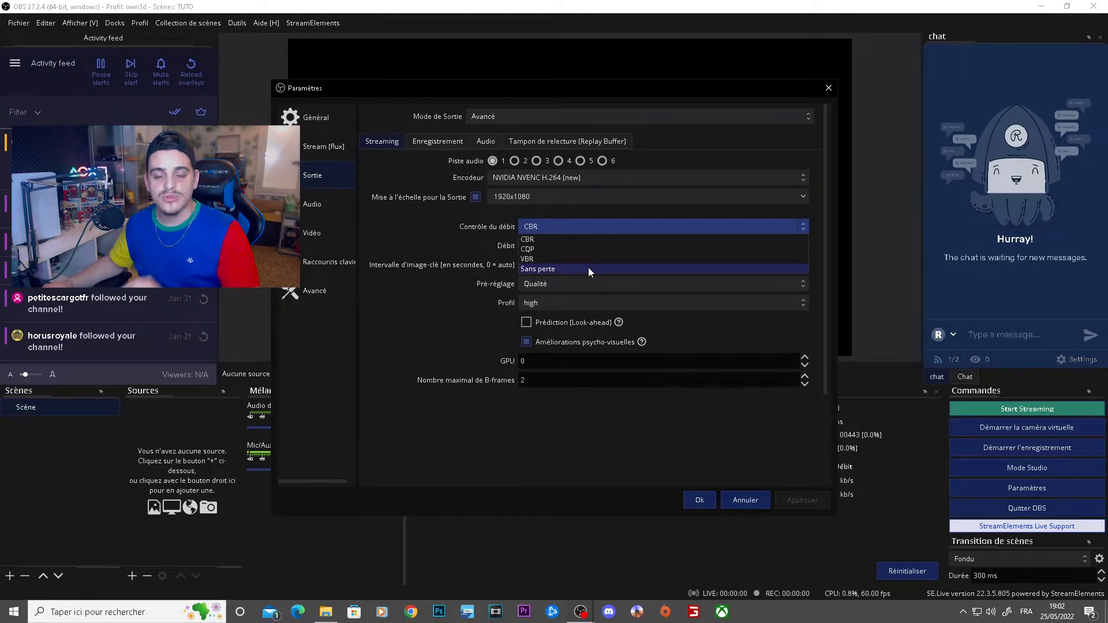
{"action": "left_click", "coordinate": [586, 238]}
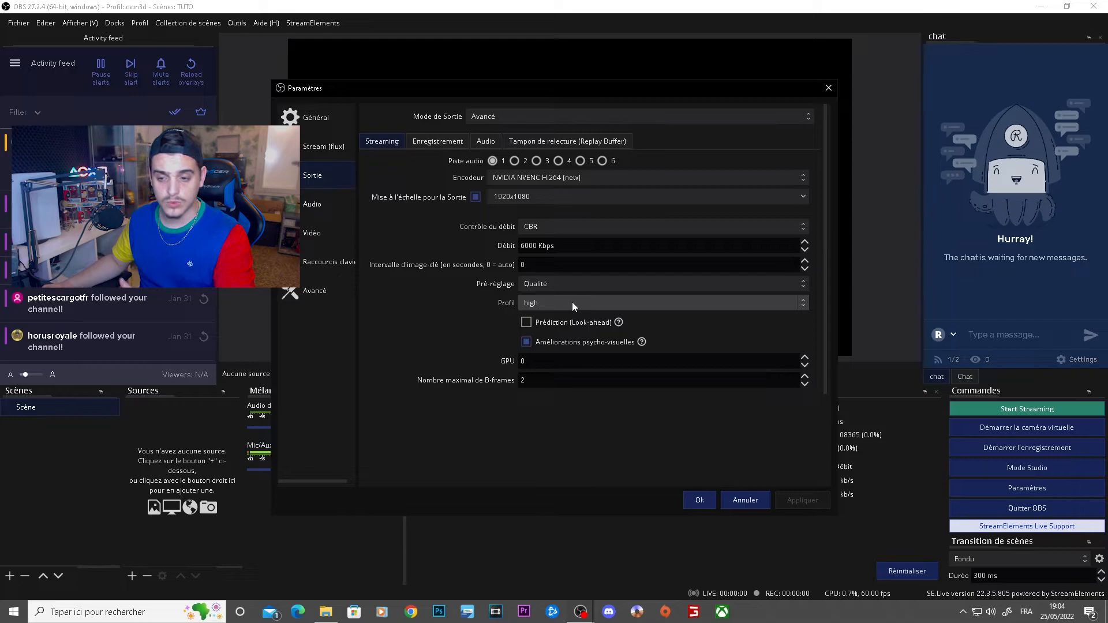
- Choose the Qualité preset and the high profile for the streaming encoder, and save the settings
{"action": "left_click", "coordinate": [572, 282]}
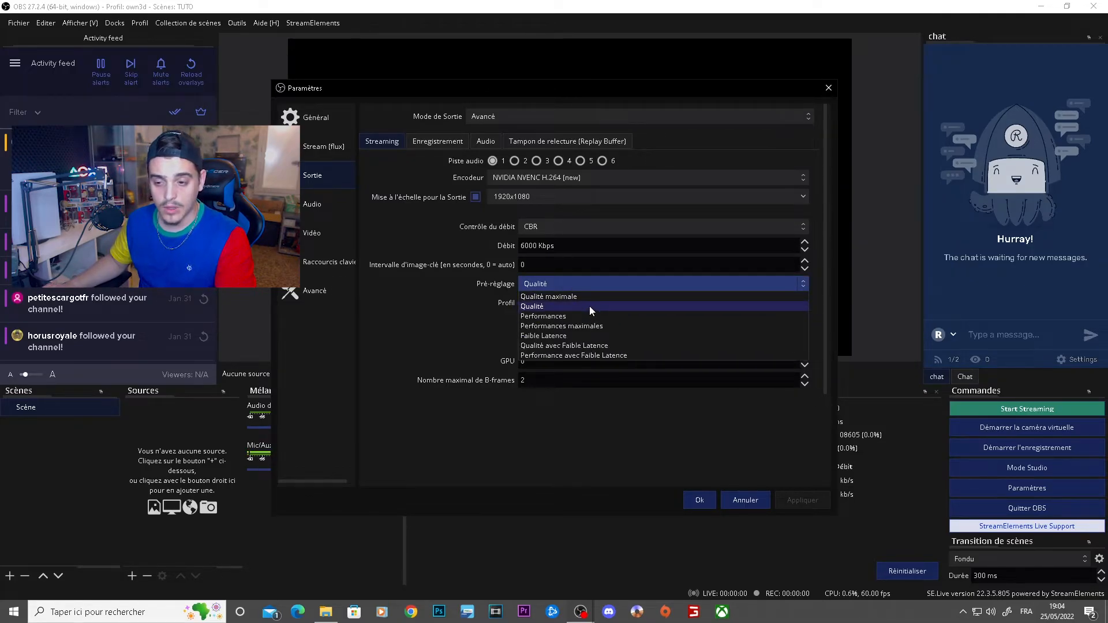
{"action": "left_click", "coordinate": [590, 306]}
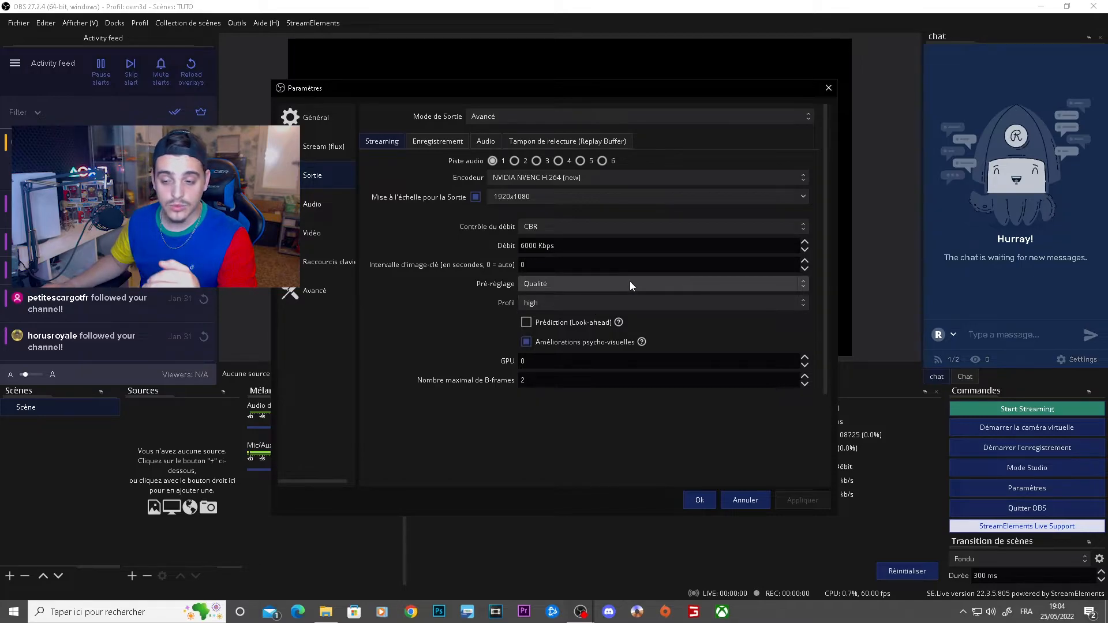
{"action": "left_click", "coordinate": [609, 284]}
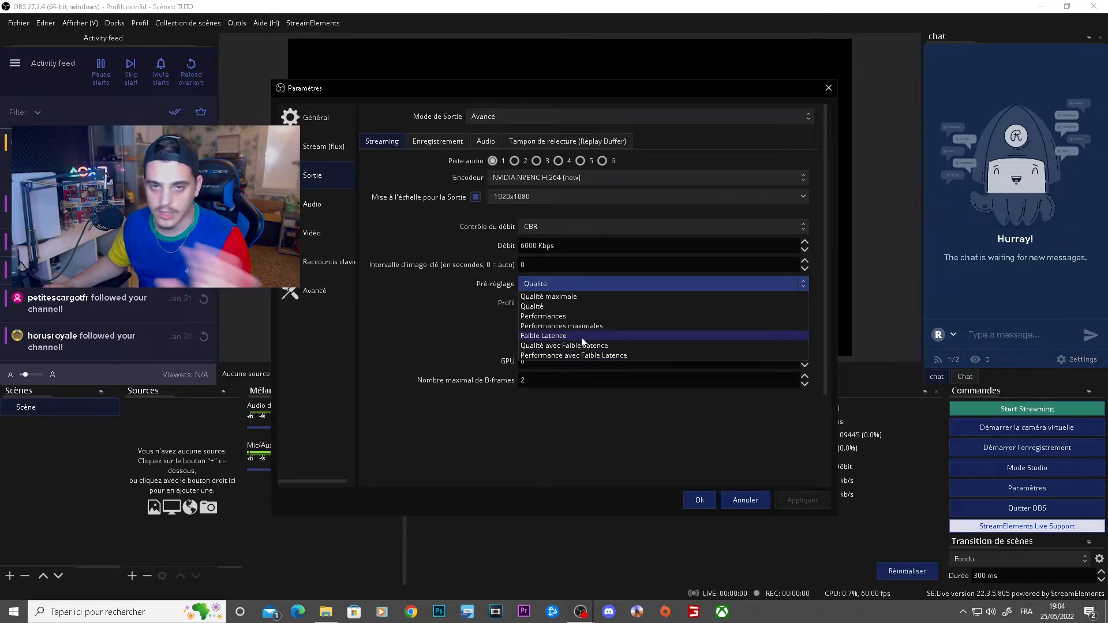
{"action": "key", "text": "Escape"}
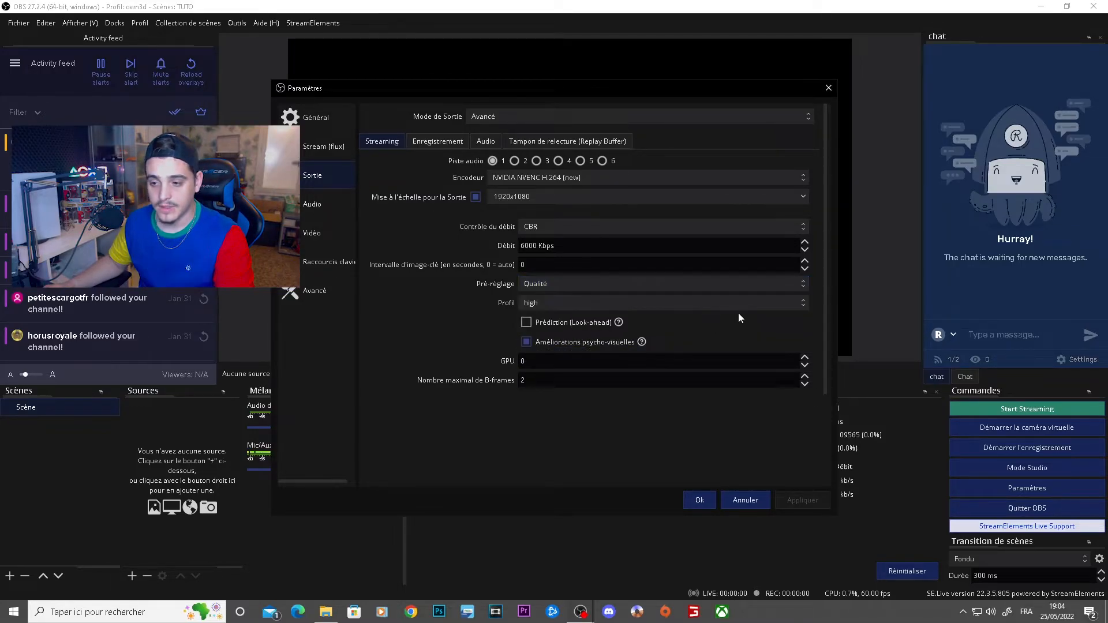
{"action": "left_click", "coordinate": [740, 301]}
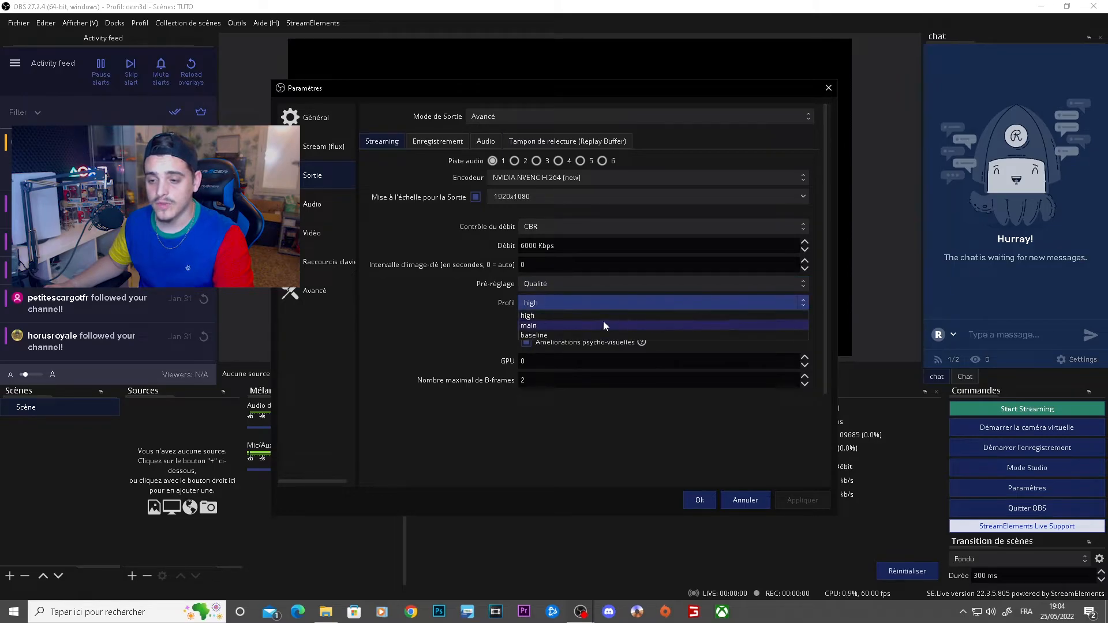
{"action": "left_click", "coordinate": [553, 319]}
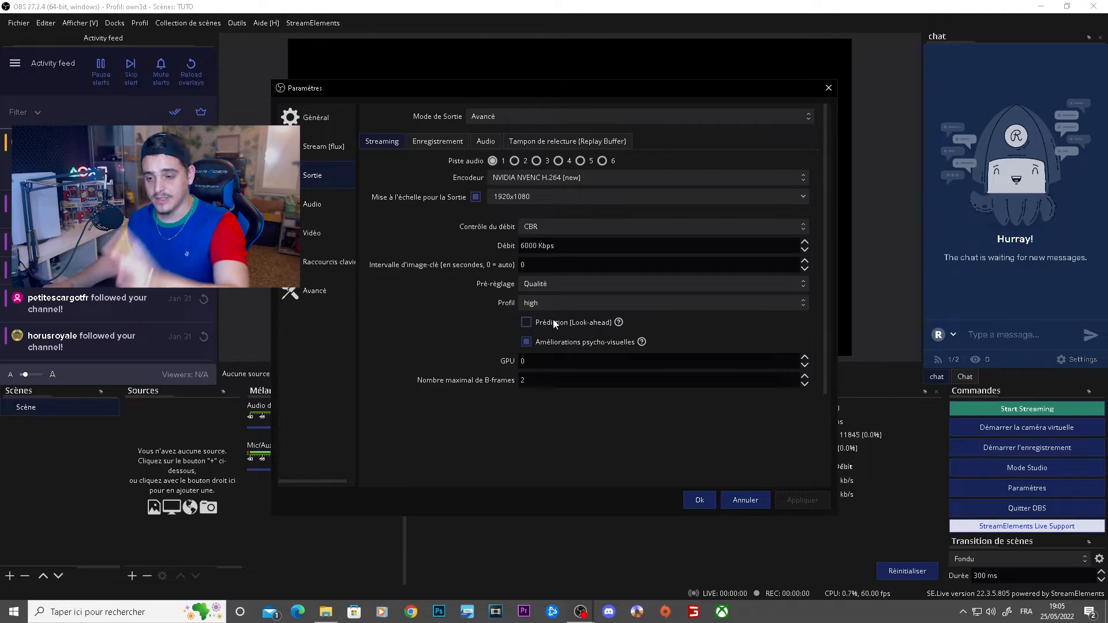
{"action": "left_click", "coordinate": [563, 322]}
{"action": "left_click", "coordinate": [695, 501]}
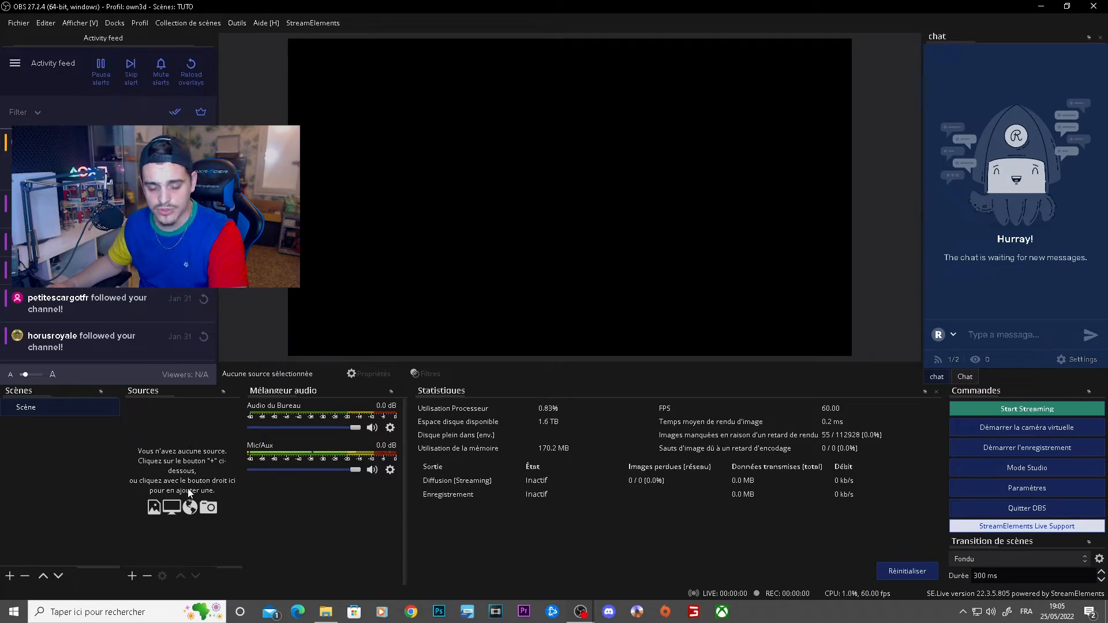
- Add a new video capture device source named "avermedia" to the scene
{"action": "left_click", "coordinate": [132, 575]}
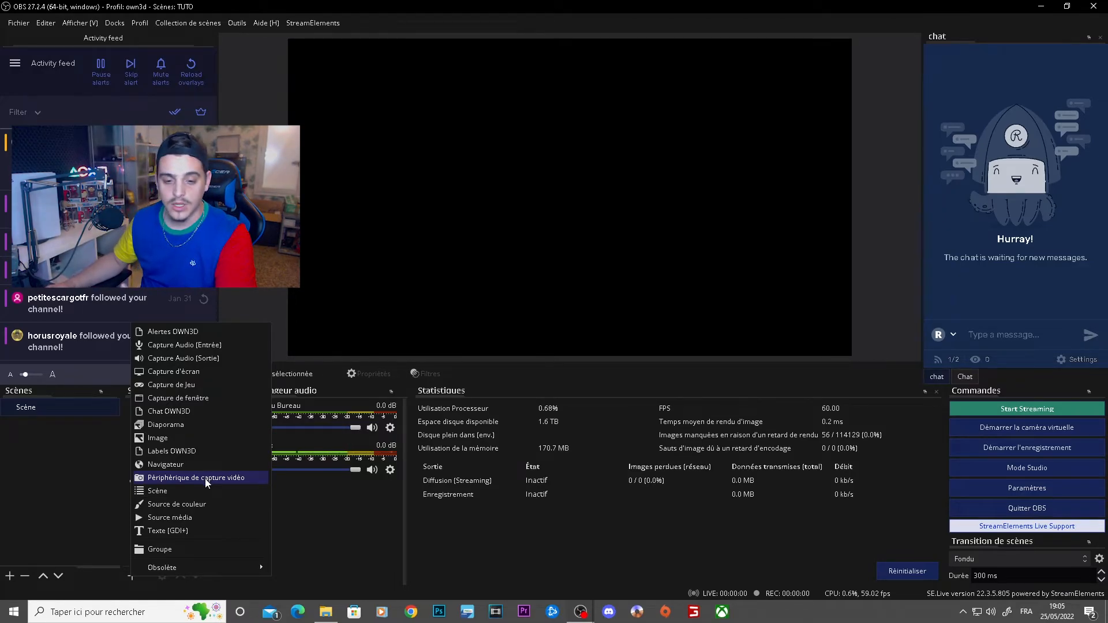
{"action": "left_click", "coordinate": [132, 576]}
{"action": "left_click", "coordinate": [132, 578]}
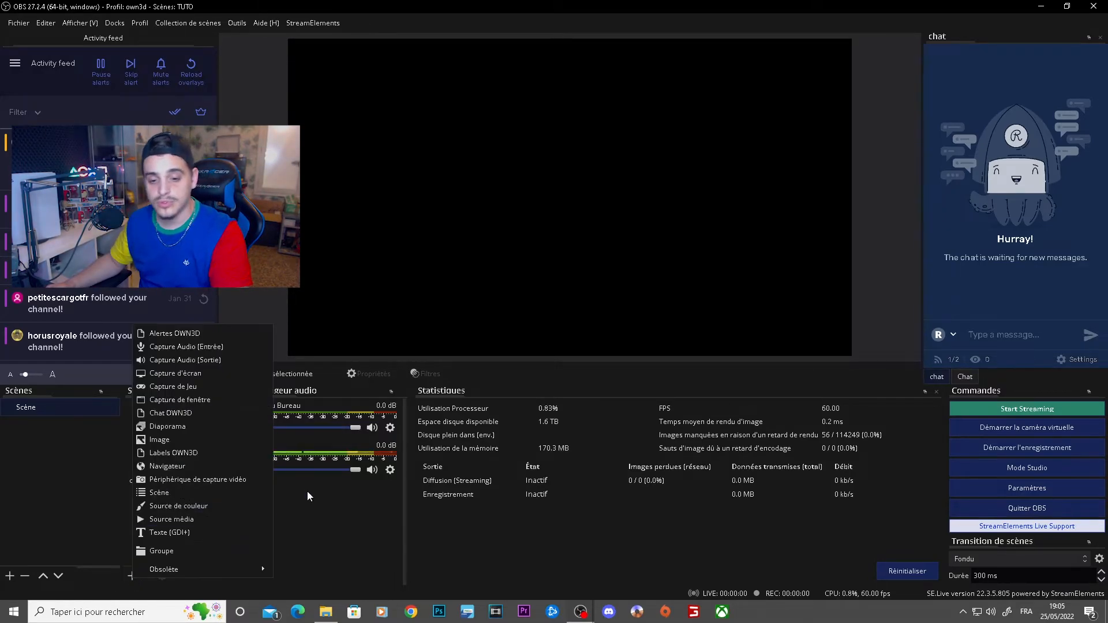
{"action": "left_click", "coordinate": [208, 484]}
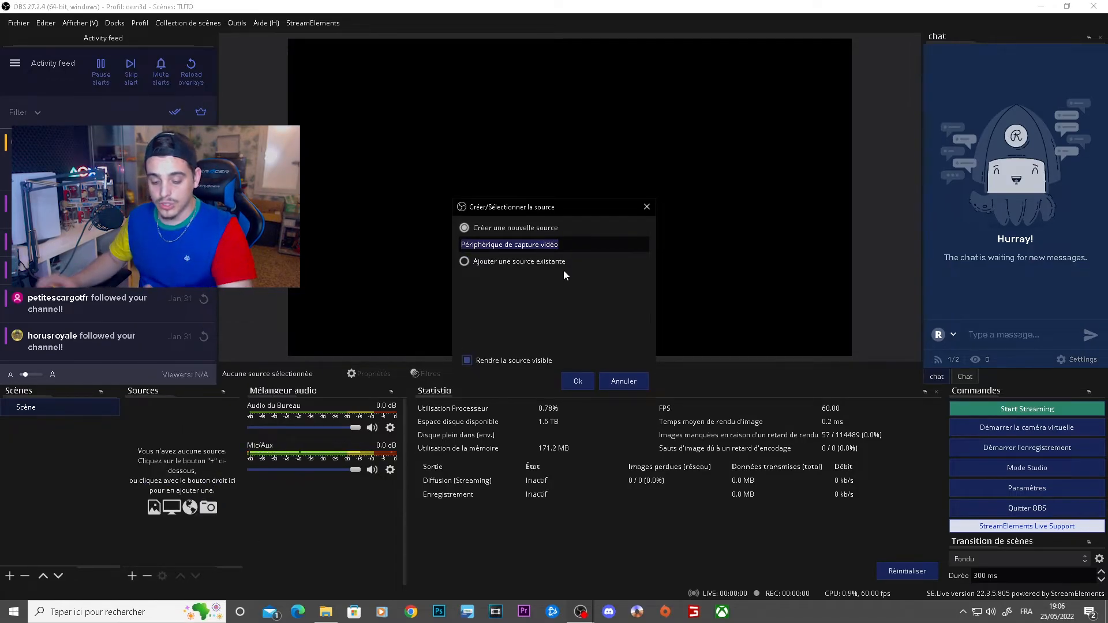
{"action": "type", "text": "aver"}
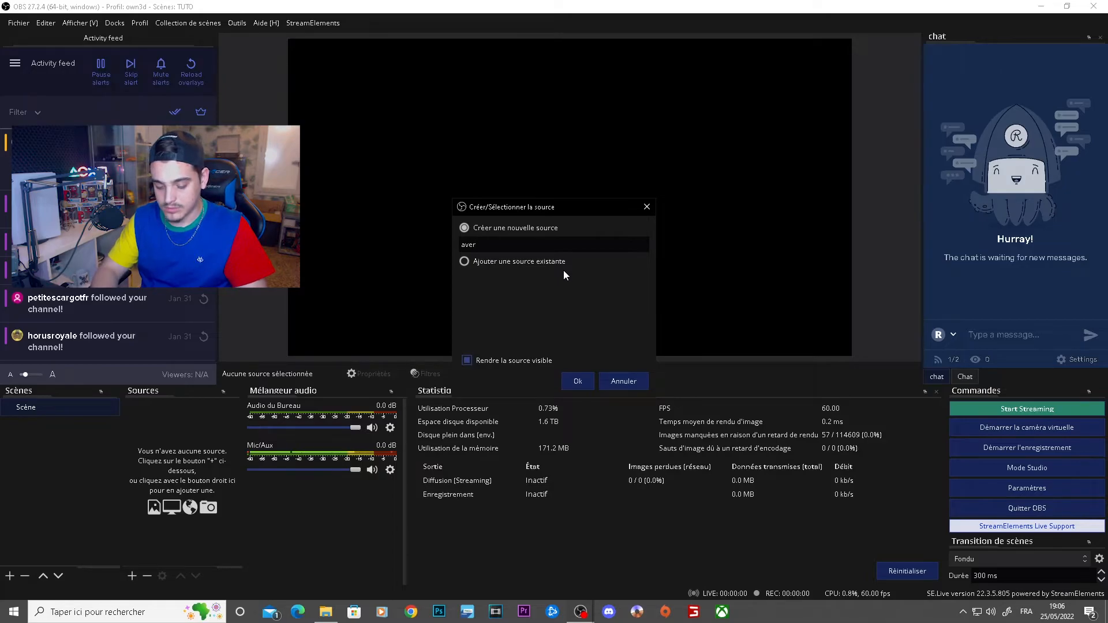
{"action": "type", "text": "media"}
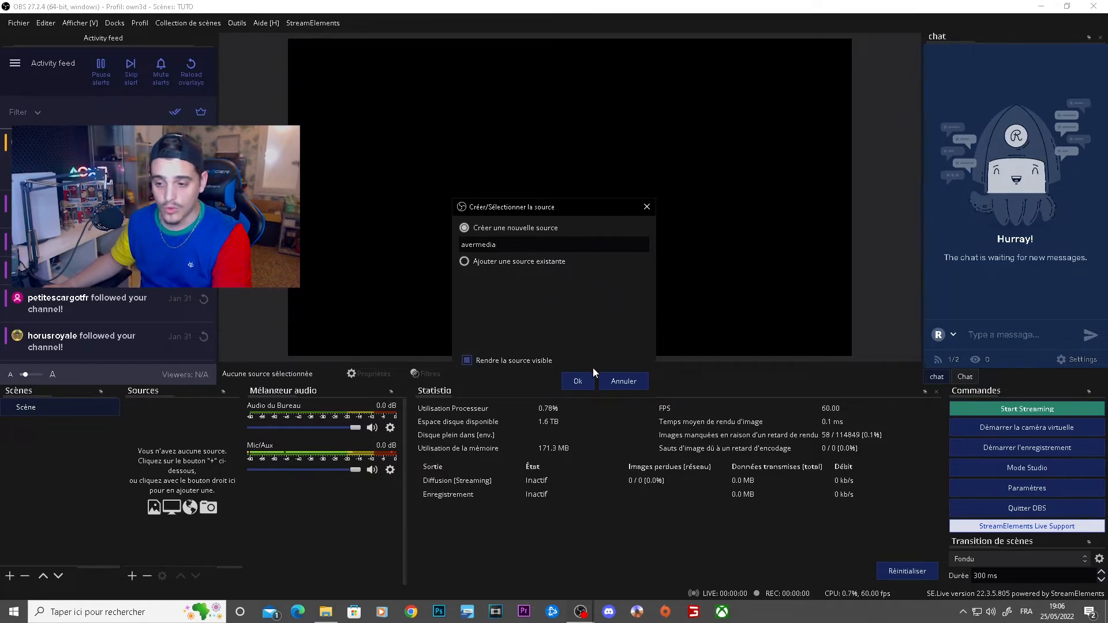
{"action": "left_click", "coordinate": [575, 384]}
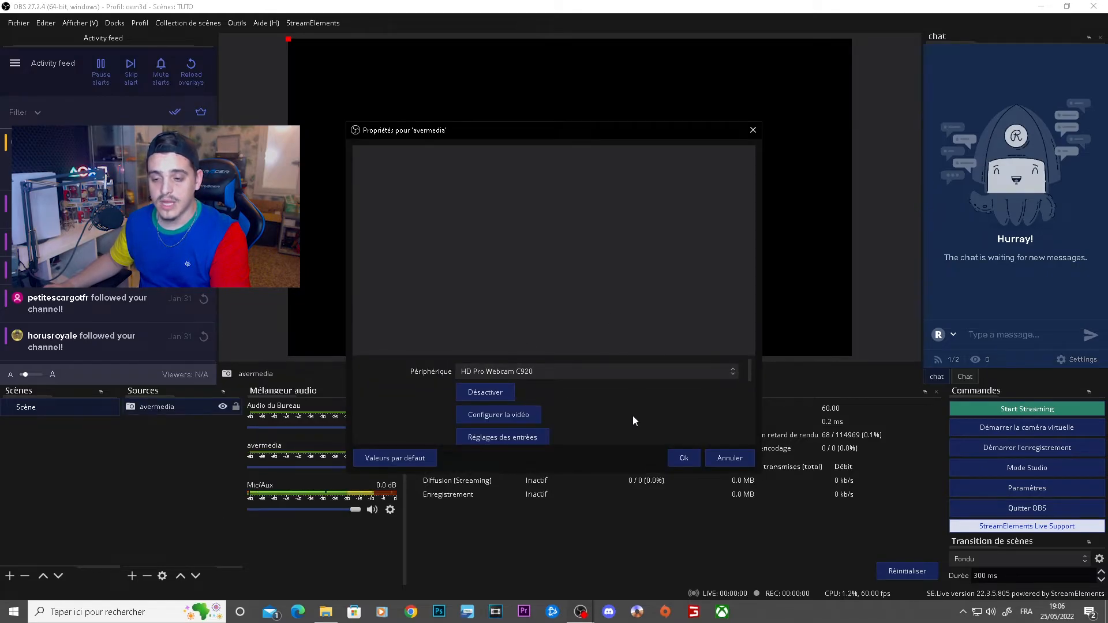
- Select Live Gamer Portable 2 Plus as the source's device and set its resolution/FPS type to Personnalisé
{"action": "left_click", "coordinate": [691, 371]}
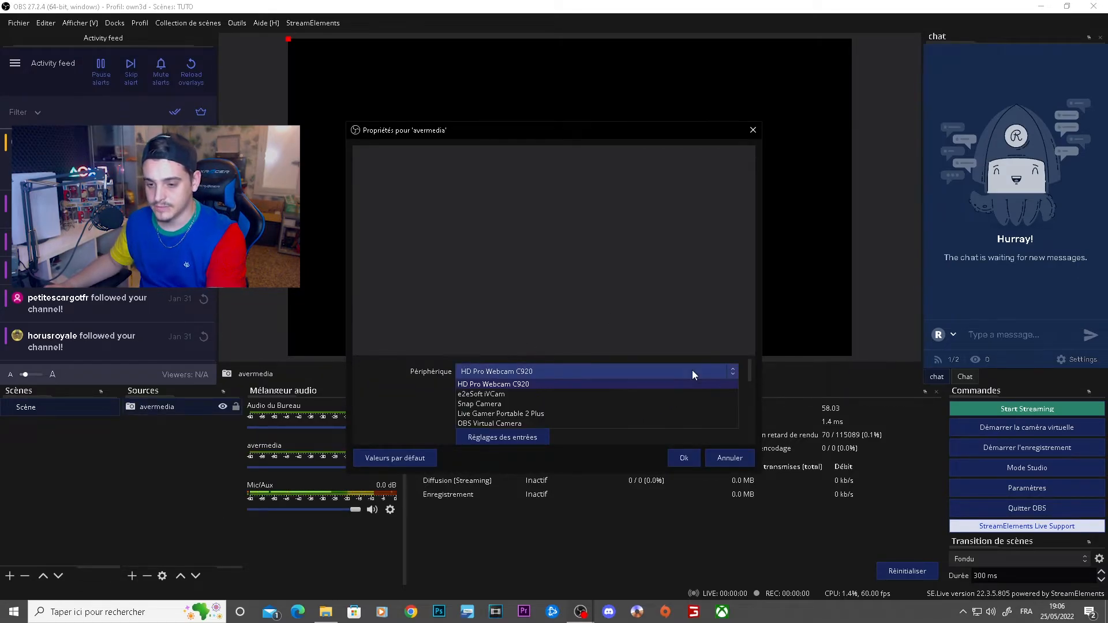
{"action": "left_click", "coordinate": [558, 414]}
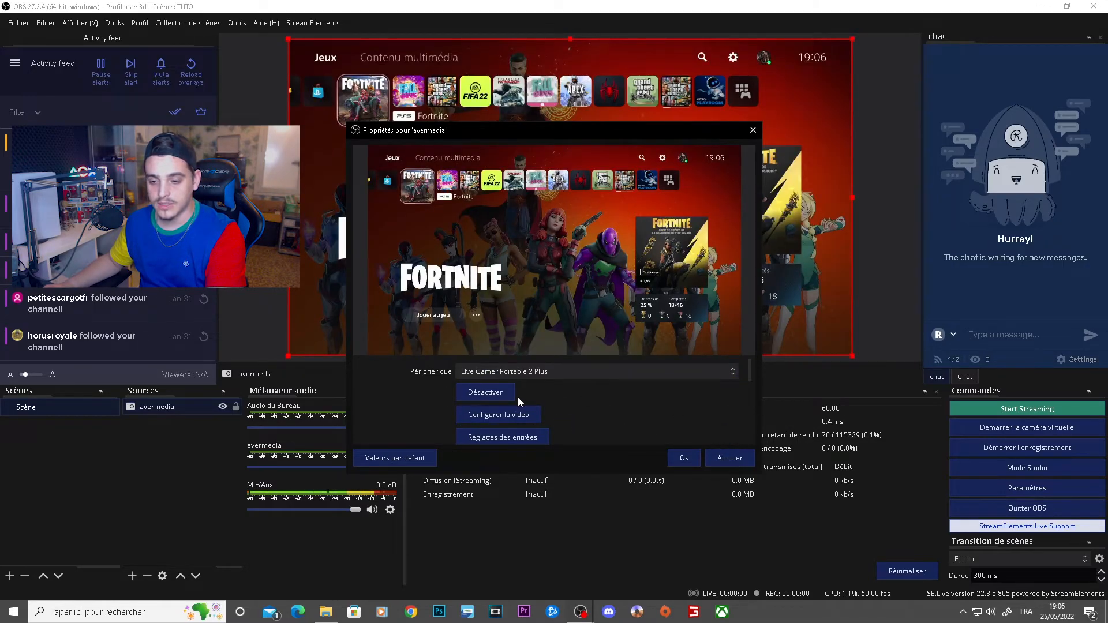
{"action": "scroll", "coordinate": [414, 398], "scroll_direction": "down", "scroll_amount": 3}
{"action": "left_click", "coordinate": [733, 376]}
{"action": "left_click", "coordinate": [517, 394]}
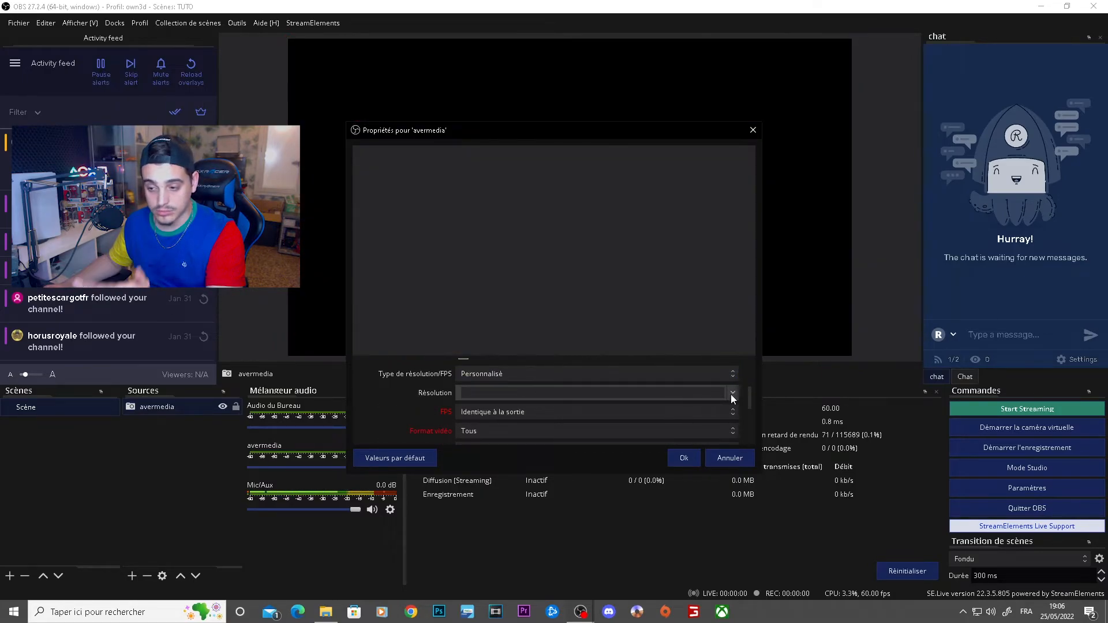
- Set the avermedia source's resolution to 1920x1080 and its FPS to 60
{"action": "left_click", "coordinate": [731, 393]}
{"action": "left_click", "coordinate": [497, 402]}
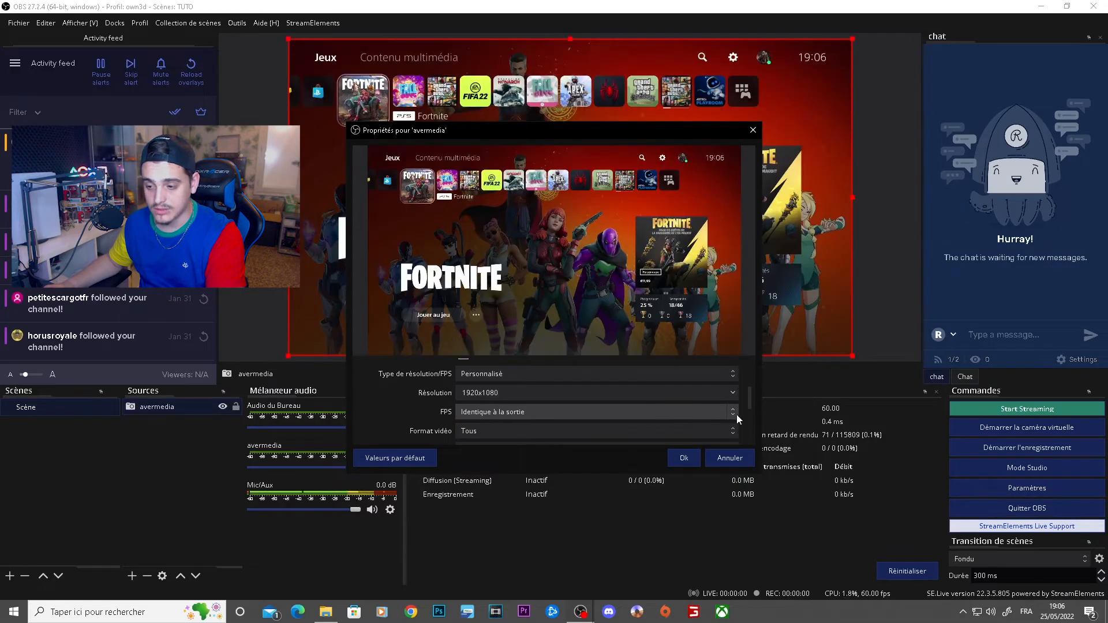
{"action": "left_click", "coordinate": [726, 413]}
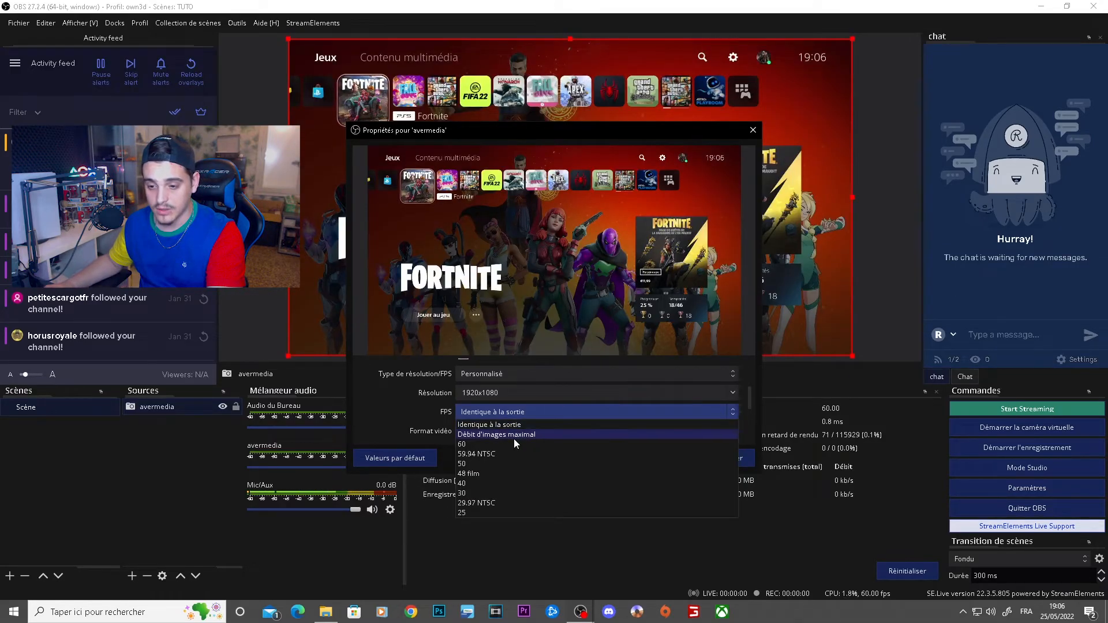
{"action": "left_click", "coordinate": [507, 444]}
- Set the avermedia source's YUV color range (Gamme de couleurs YUV) to Complète
{"action": "scroll", "coordinate": [443, 411], "scroll_direction": "down", "scroll_amount": 1}
{"action": "scroll", "coordinate": [443, 411], "scroll_direction": "down", "scroll_amount": 1}
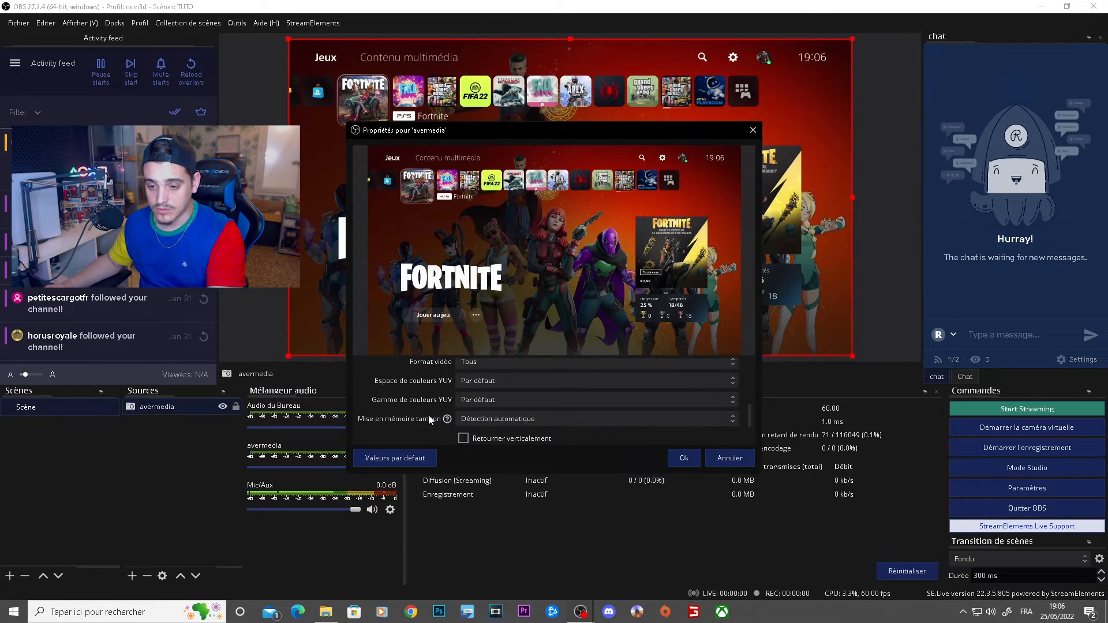
{"action": "left_click", "coordinate": [536, 400]}
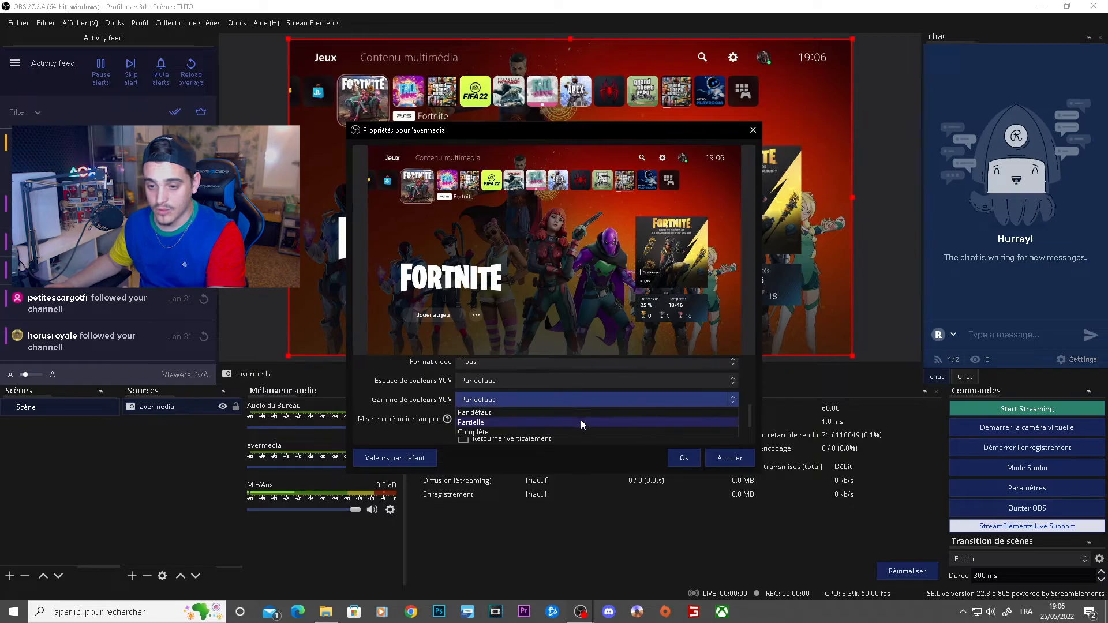
{"action": "left_click", "coordinate": [524, 432]}
- Enable a custom audio device for the source, choose Microphone (Live Gamer Portable 2 Plus), and save the source properties
{"action": "scroll", "coordinate": [440, 411], "scroll_direction": "down", "scroll_amount": 1}
{"action": "scroll", "coordinate": [439, 411], "scroll_direction": "down", "scroll_amount": 1}
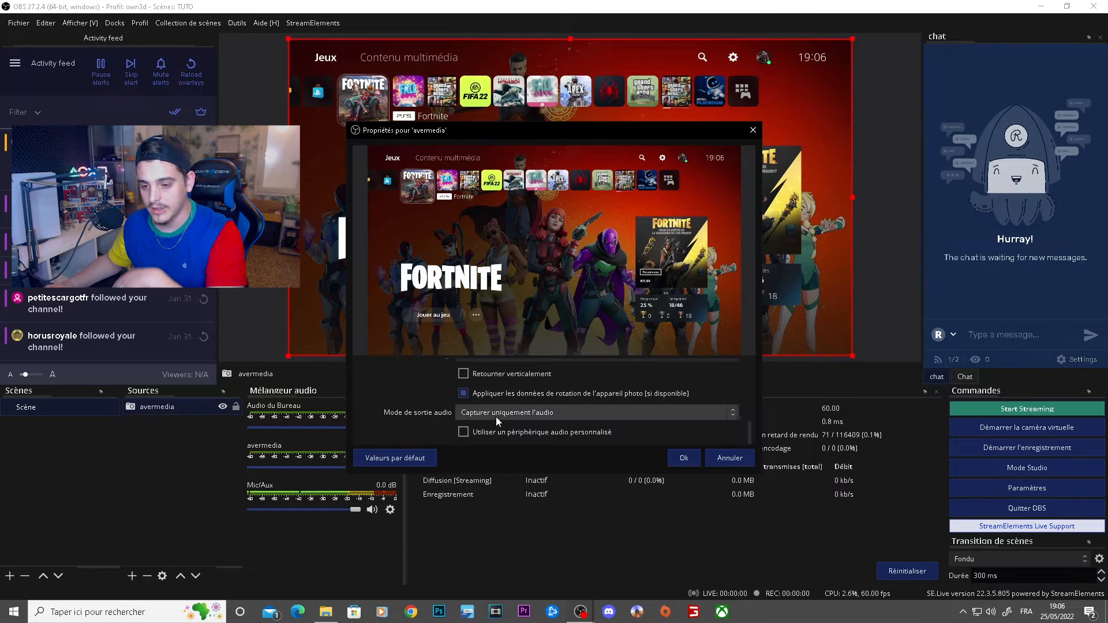
{"action": "left_click", "coordinate": [463, 432]}
{"action": "scroll", "coordinate": [439, 414], "scroll_direction": "down", "scroll_amount": 1}
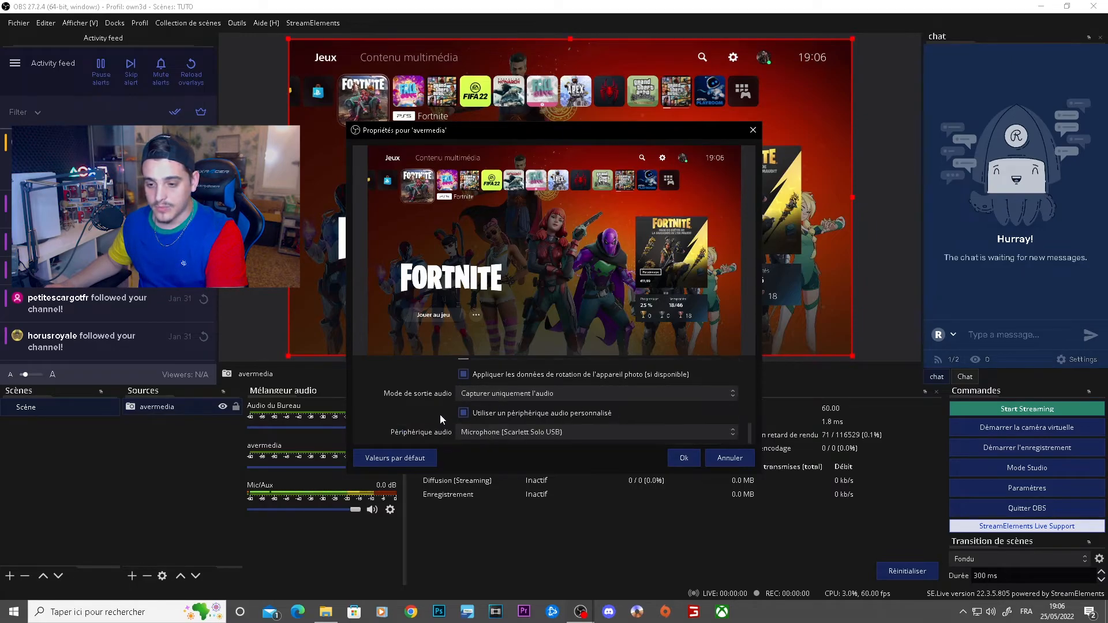
{"action": "left_click", "coordinate": [597, 433]}
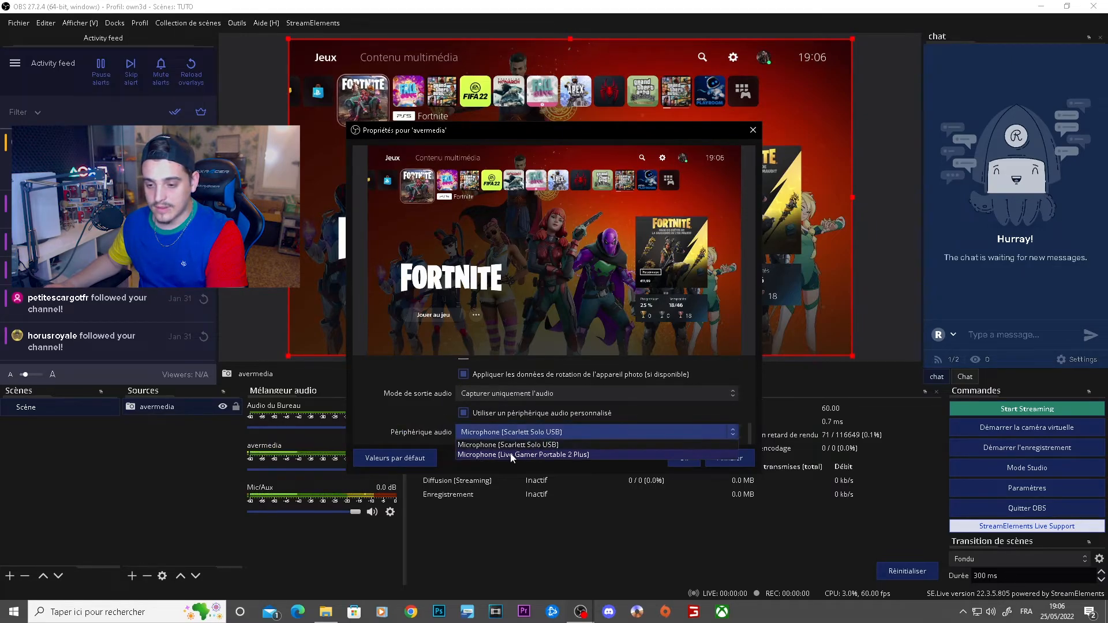
{"action": "left_click", "coordinate": [520, 455]}
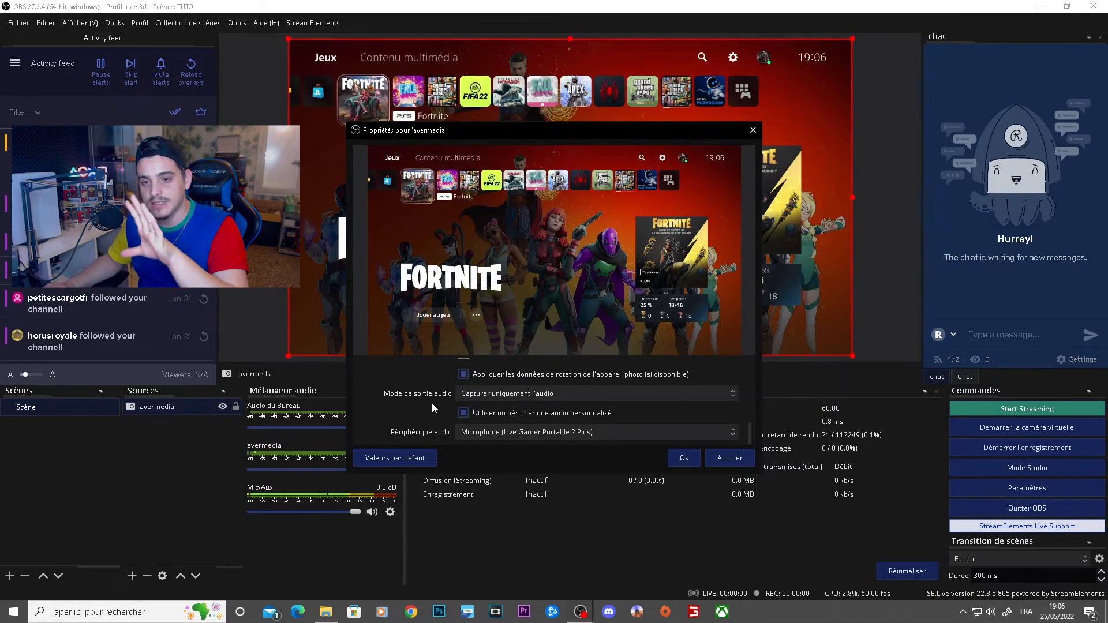
{"action": "left_click", "coordinate": [694, 463]}
{"action": "left_click", "coordinate": [880, 267]}
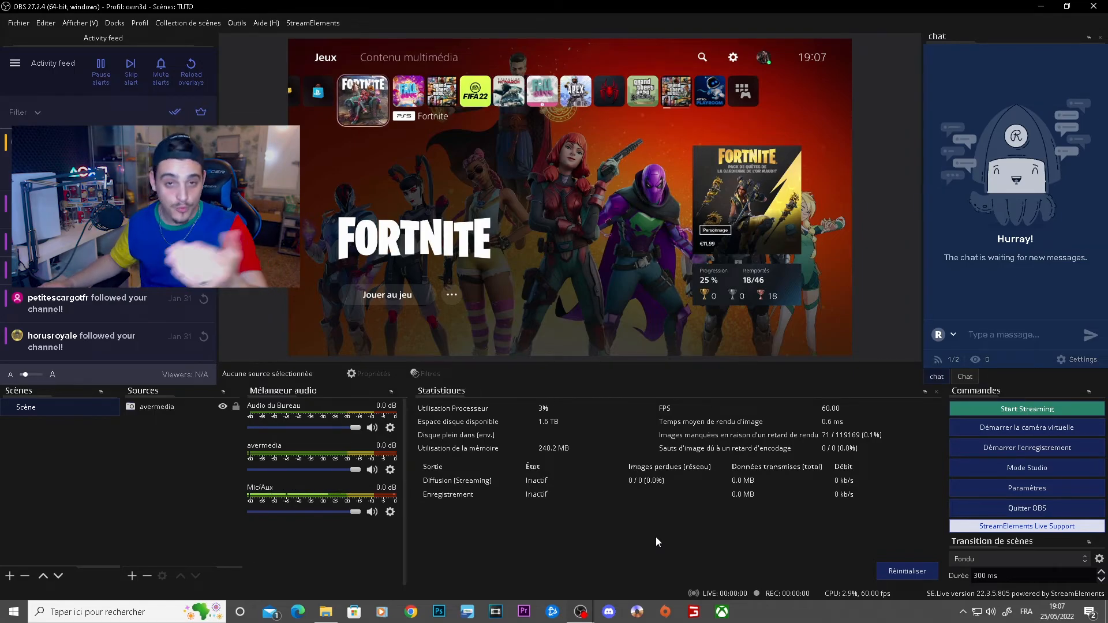
- Add a new video capture device source named "webcam" to the scene
{"action": "left_click", "coordinate": [132, 577]}
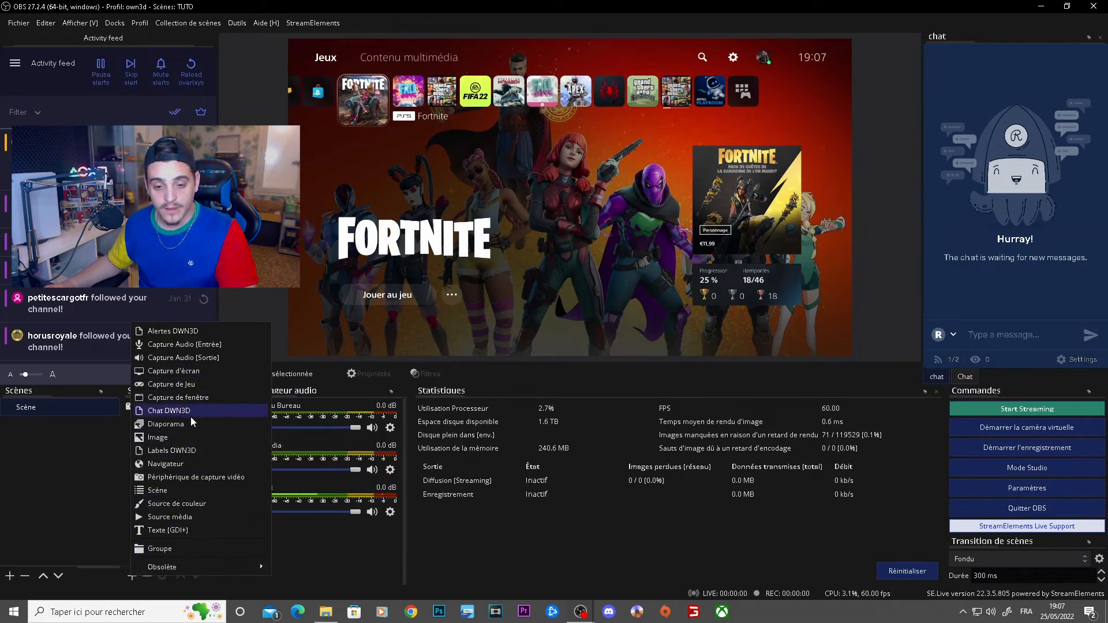
{"action": "left_click", "coordinate": [191, 481]}
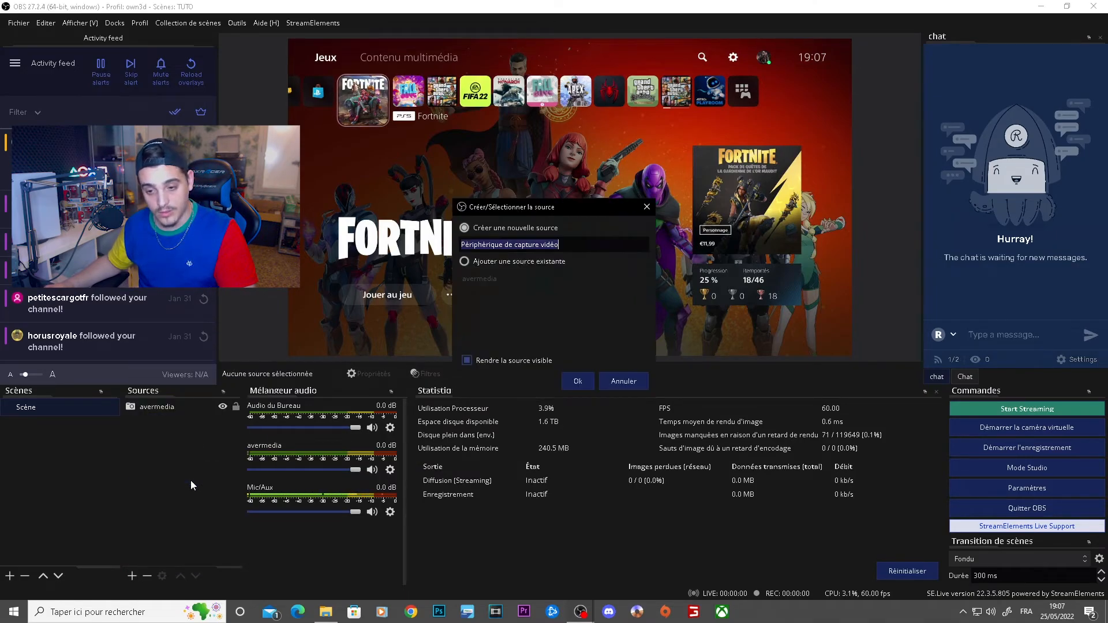
{"action": "type", "text": "webcam"}
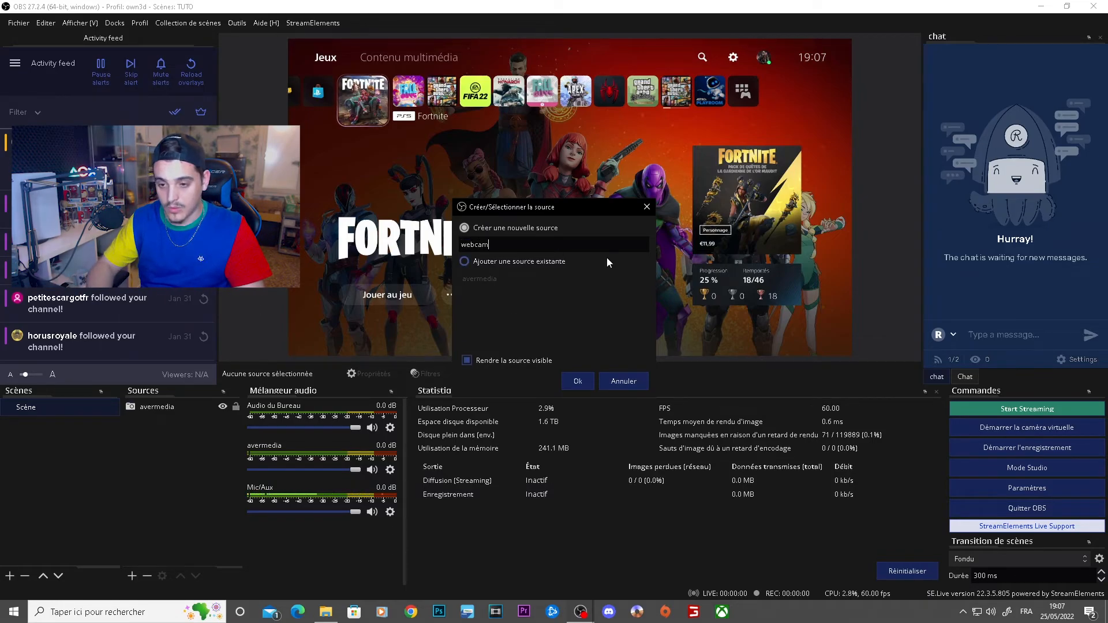
{"action": "key", "text": "Return"}
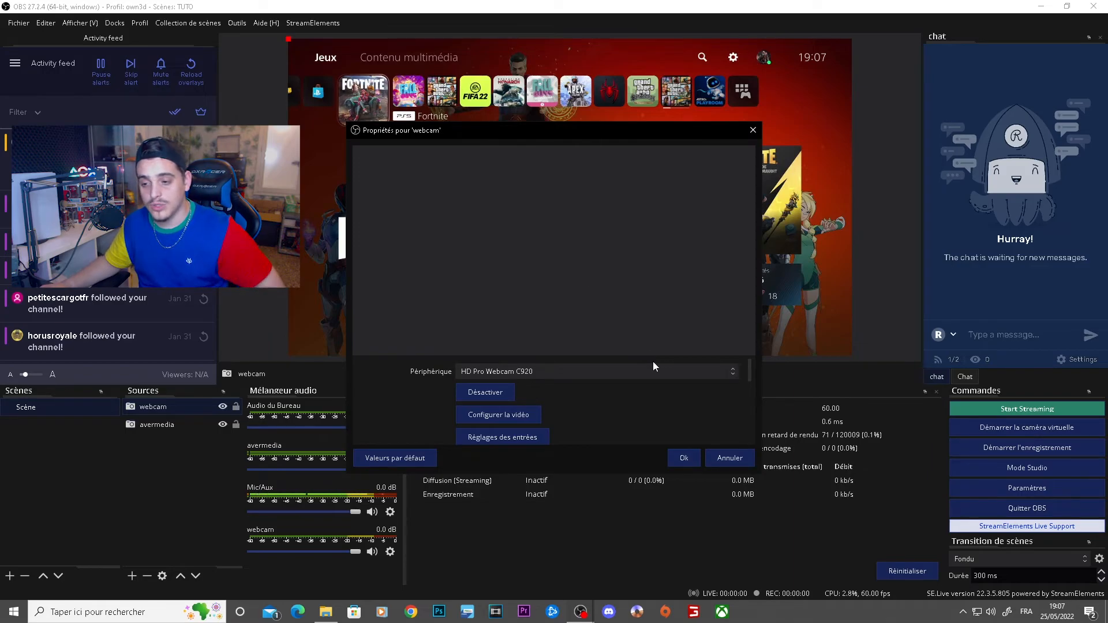
- View the webcam source's device choices, cancel its properties, and delete the webcam source from the scene
{"action": "left_click", "coordinate": [613, 375]}
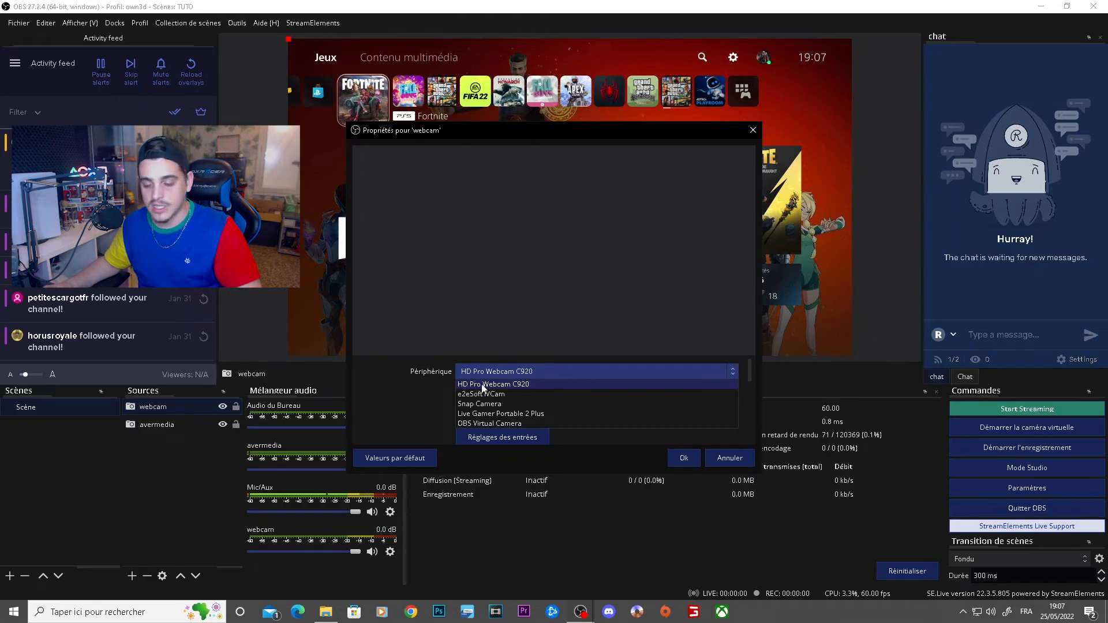
{"action": "left_click", "coordinate": [733, 460]}
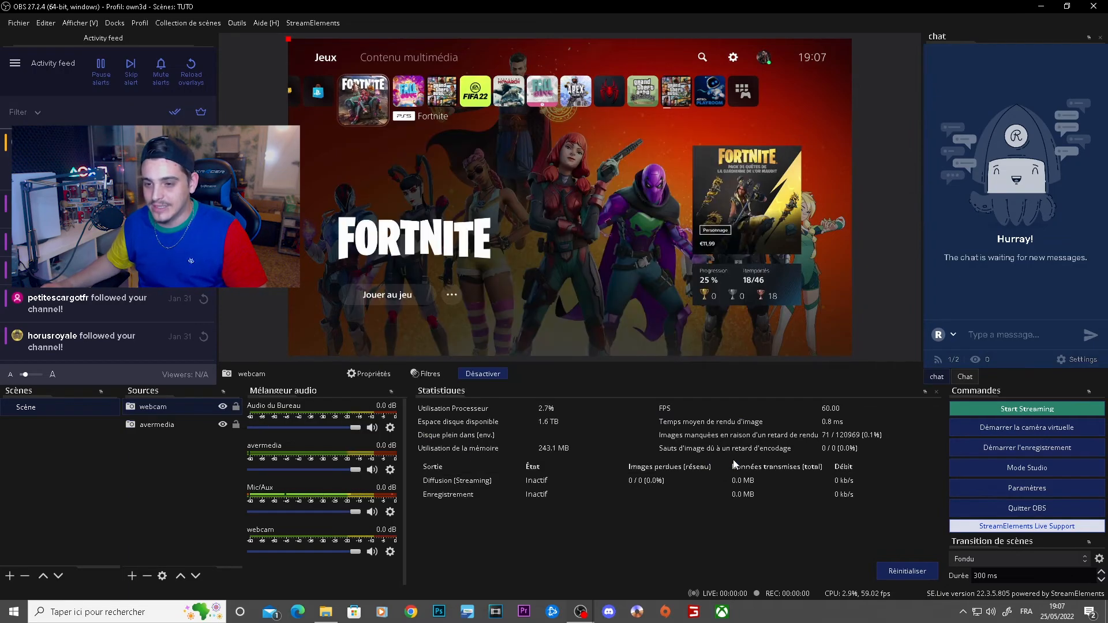
{"action": "key", "text": "Delete"}
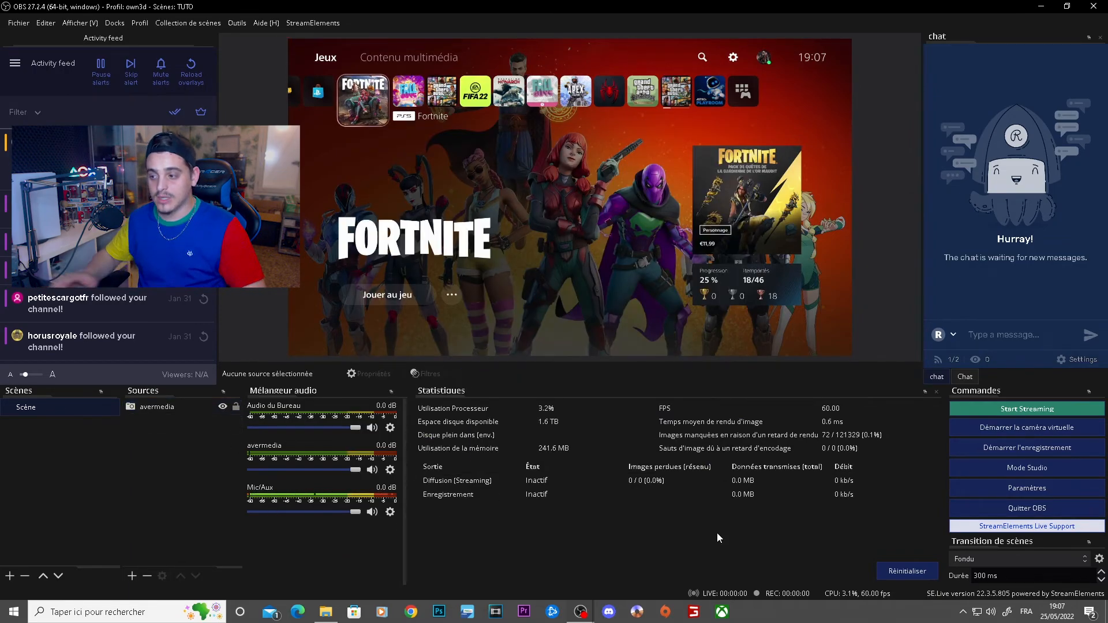